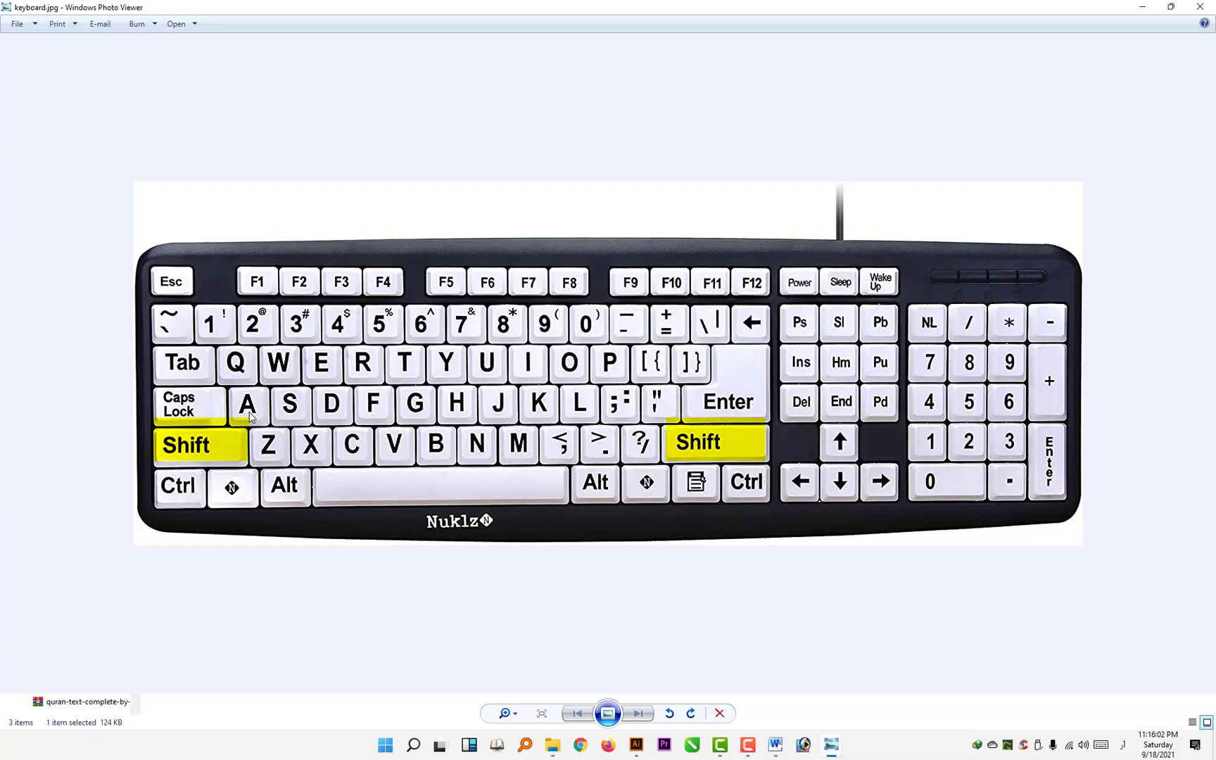
# Switch to typing 2.docx in Word, tile it side by side with the keyboard picture, and make the document active
pyautogui.click(776, 745)
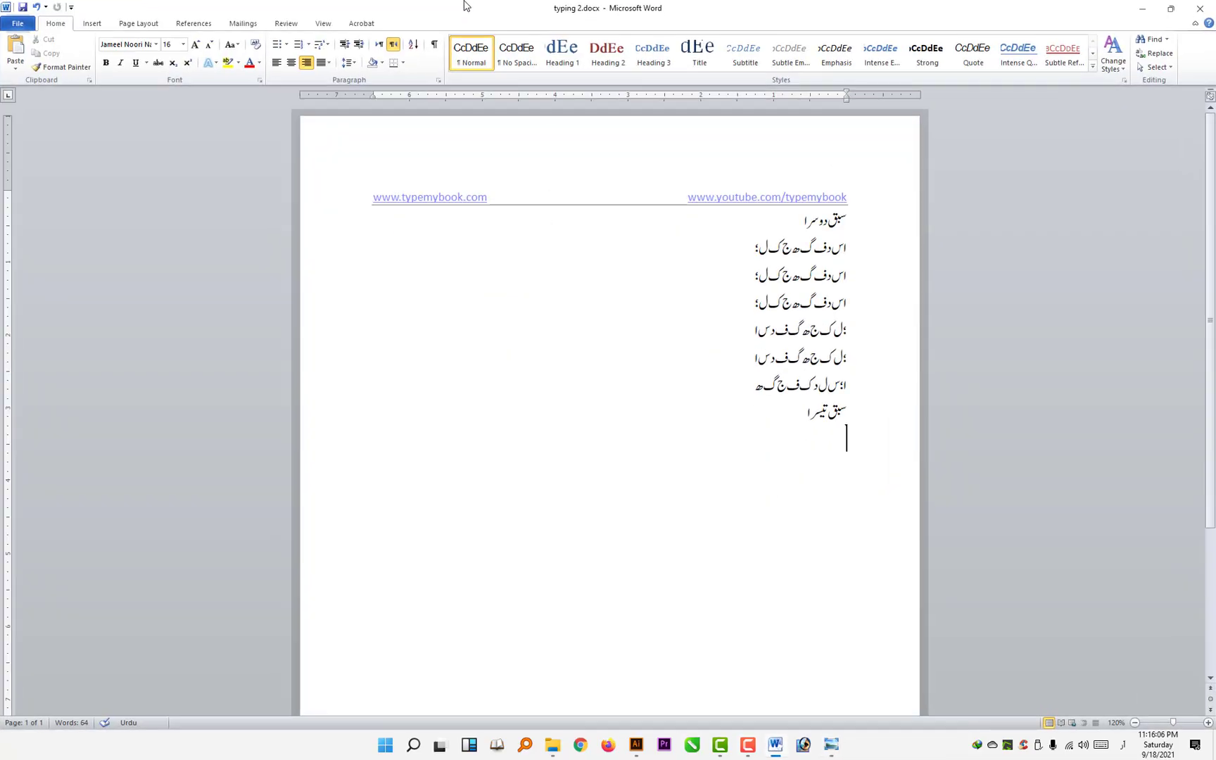
pyautogui.moveTo(462, 9); pyautogui.dragTo(1214, 141)
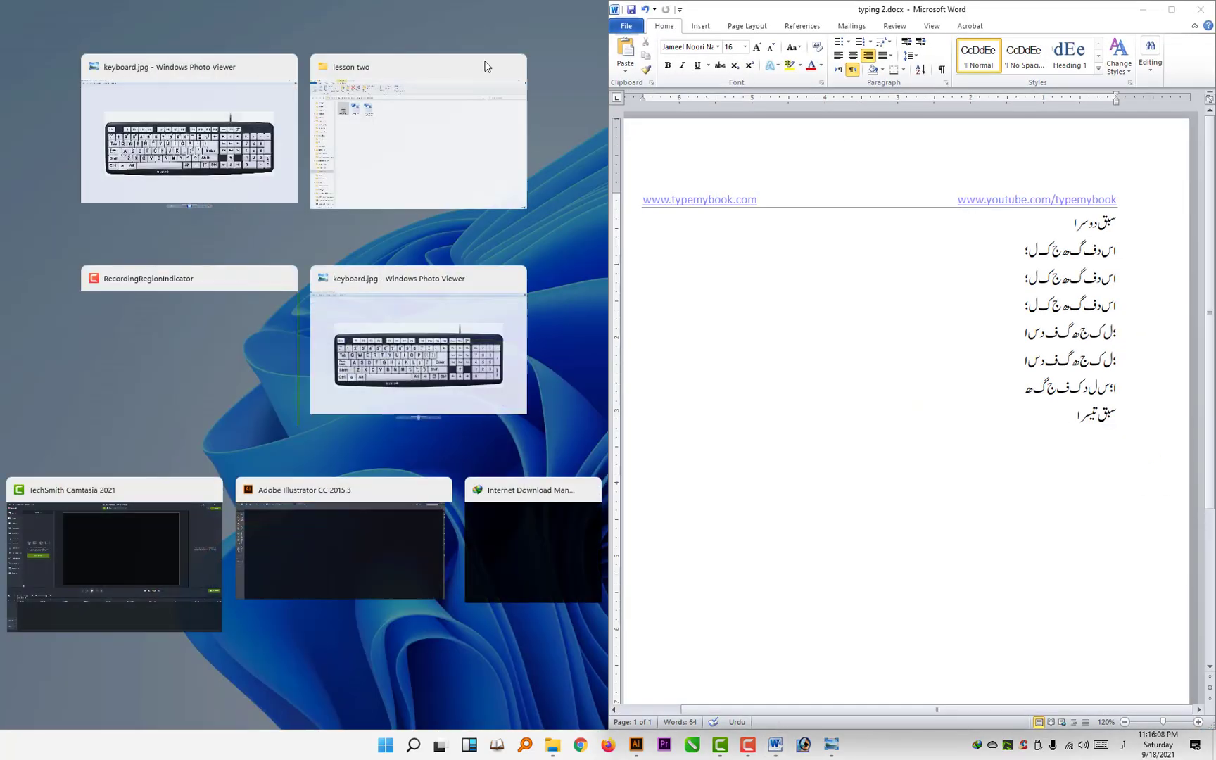
pyautogui.click(465, 346)
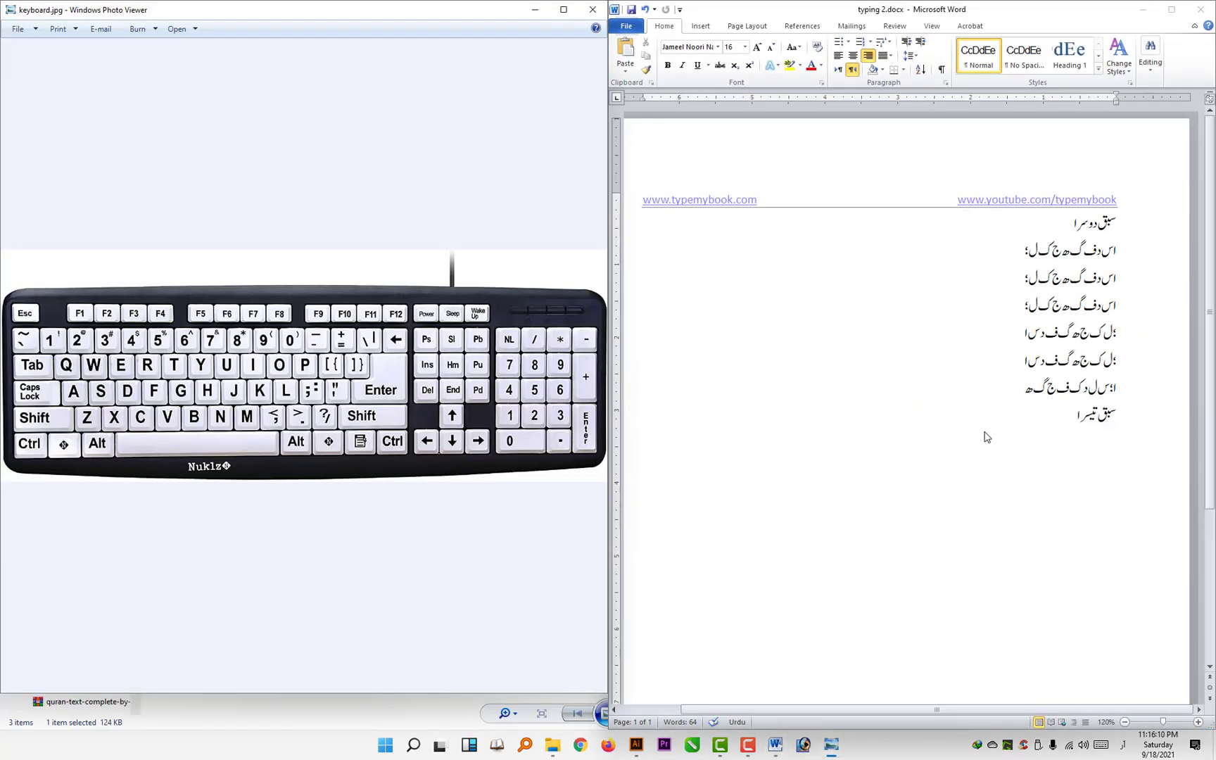
pyautogui.click(991, 451)
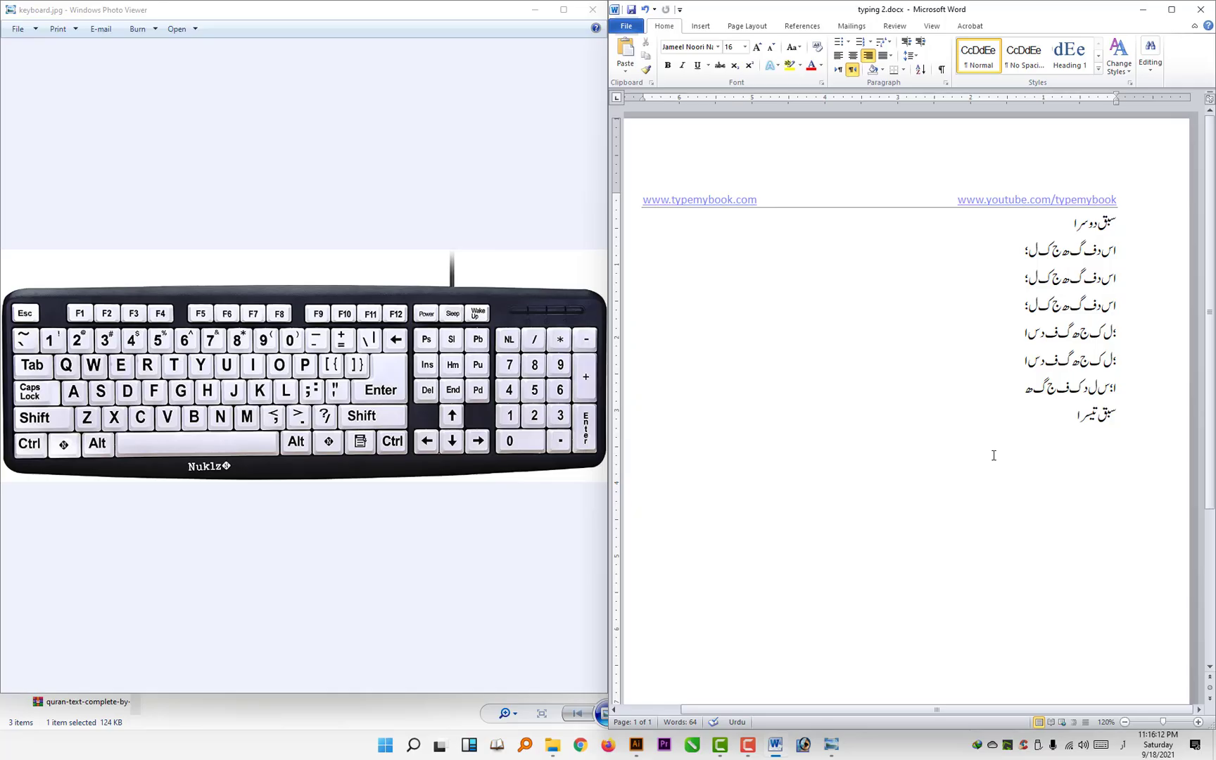
# Switch the input language to English and enter the letter a below the سبق تیسرا heading, ending with a new line
pyautogui.hotkey('alt', 'shift')
pyautogui.write('a')
pyautogui.hotkey('ctrl', 'z')
pyautogui.press('Return')
pyautogui.write('A')
pyautogui.press('BackSpace')
# View the keyboard picture full screen, and tile it beside typing 2.docx again
pyautogui.click(1171, 9)
pyautogui.click(968, 37)
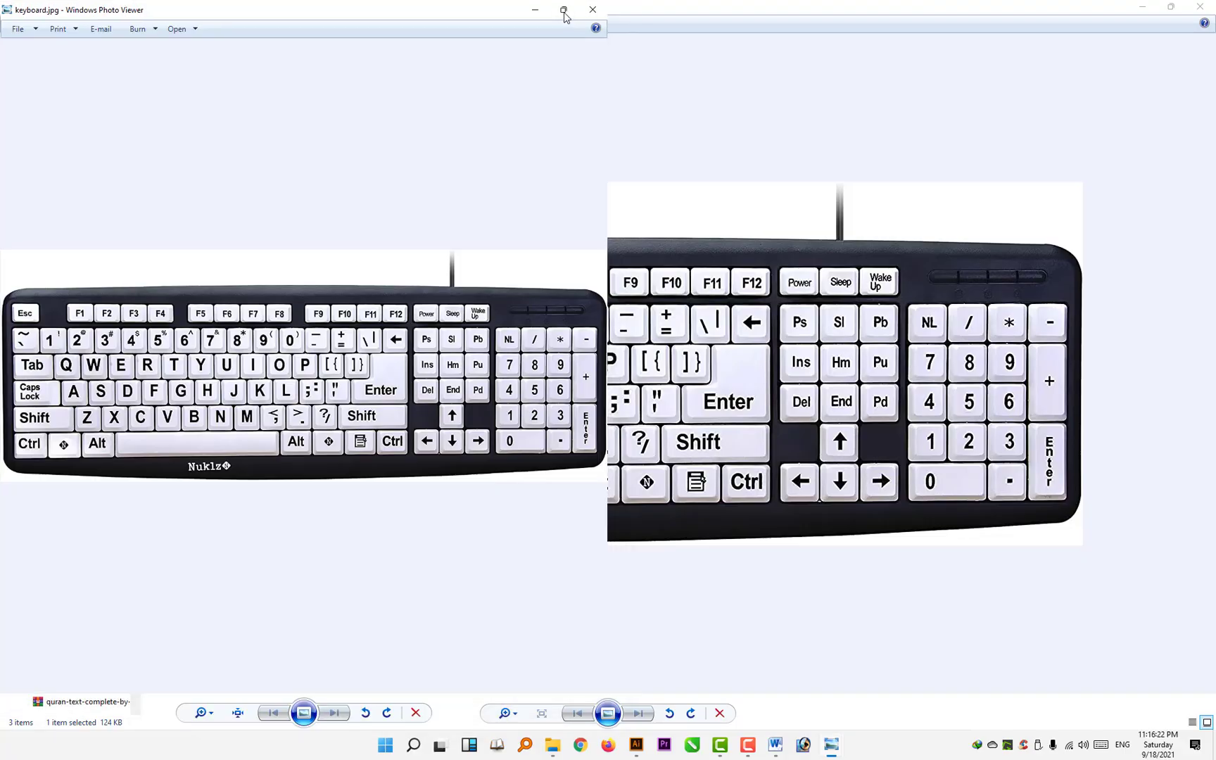
pyautogui.click(564, 9)
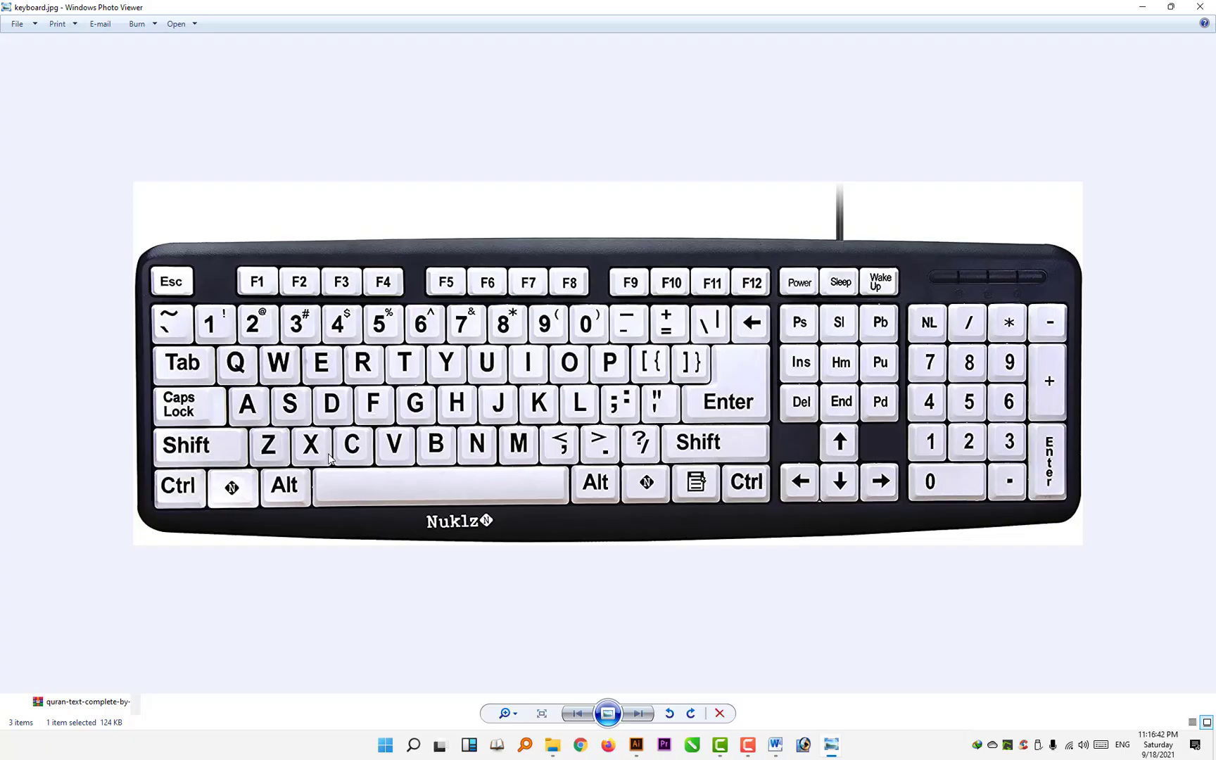
pyautogui.moveTo(597, 8); pyautogui.dragTo(1, 78)
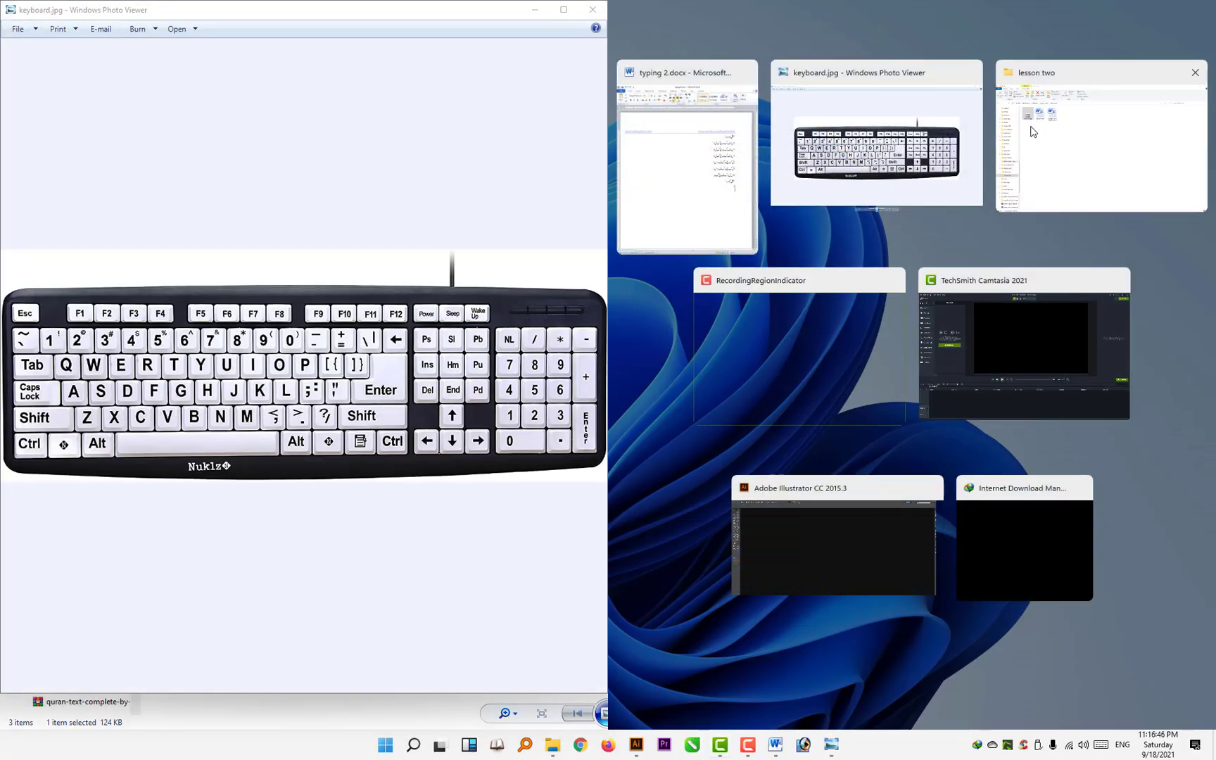
pyautogui.click(717, 145)
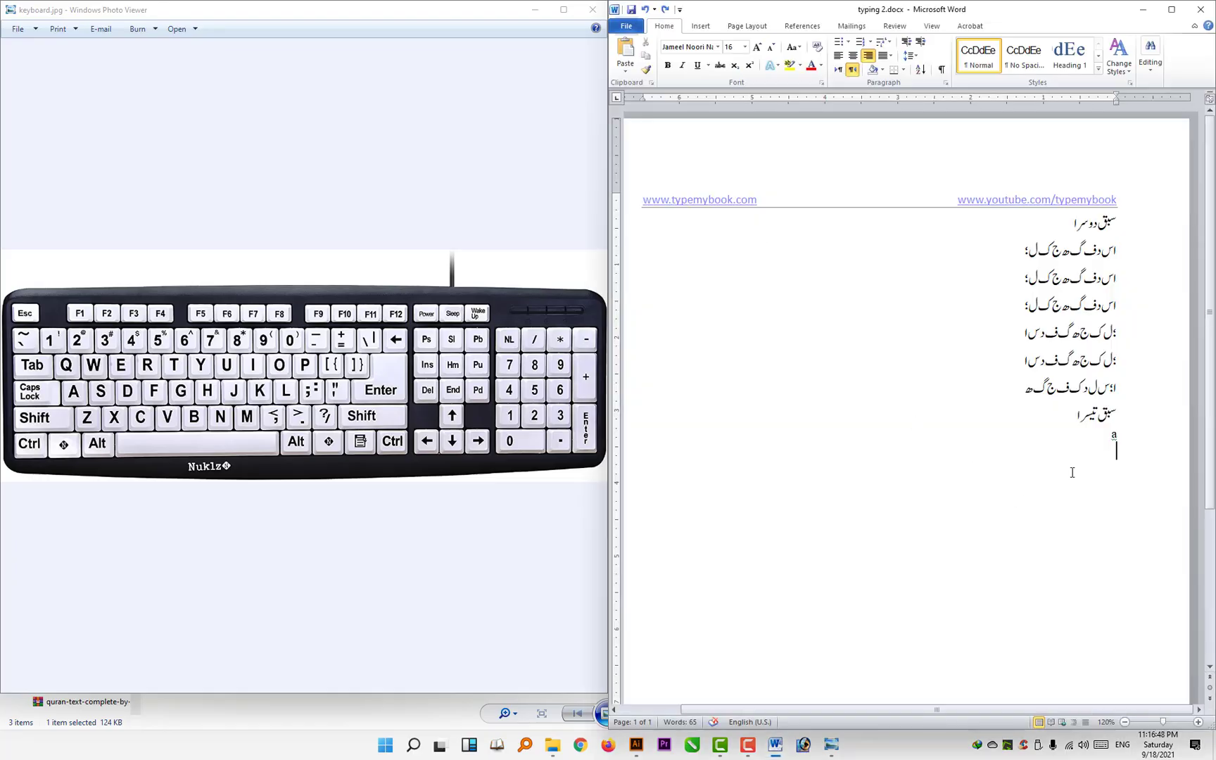
# Switch the input language to Urdu, enter آ ص ڈ غ ح ض on the new line, and enlarge the document view to 308%
pyautogui.hotkey('alt', 'shift')
pyautogui.write('آ')
pyautogui.write('ص ڈ')
pyautogui.click(1178, 723)
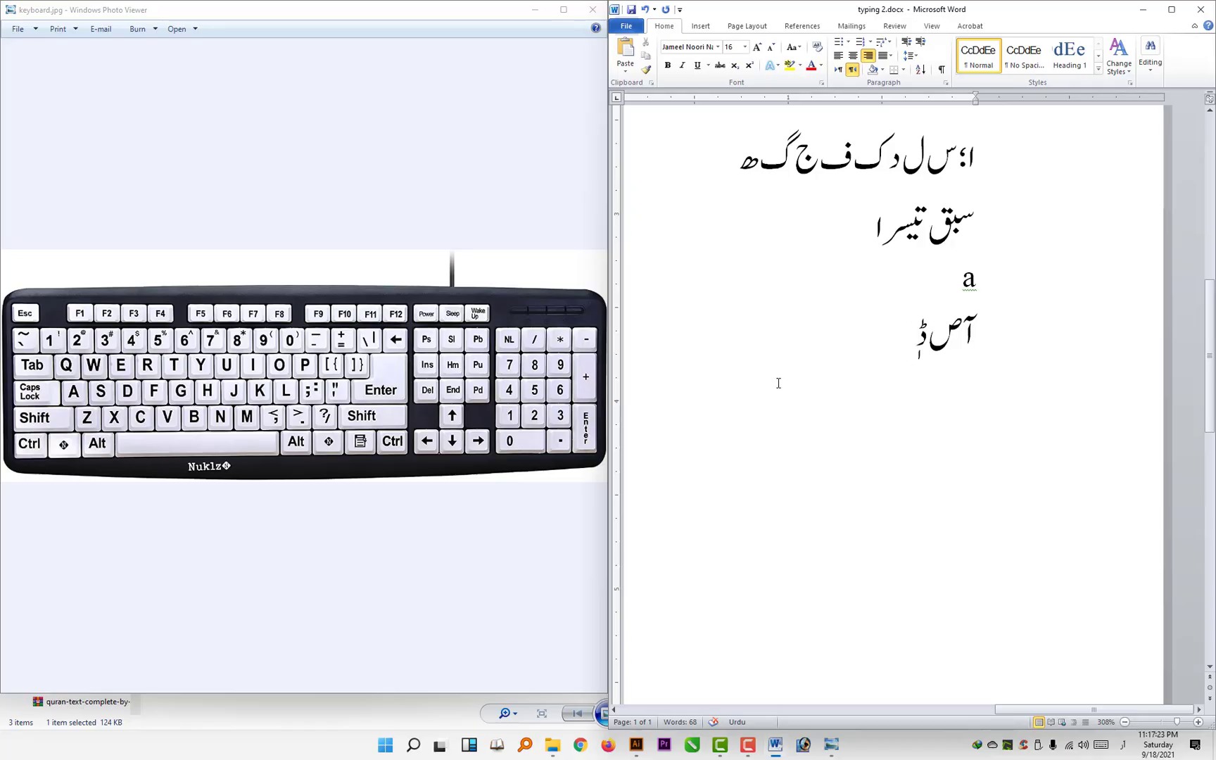
pyautogui.write('غ ح ض ')
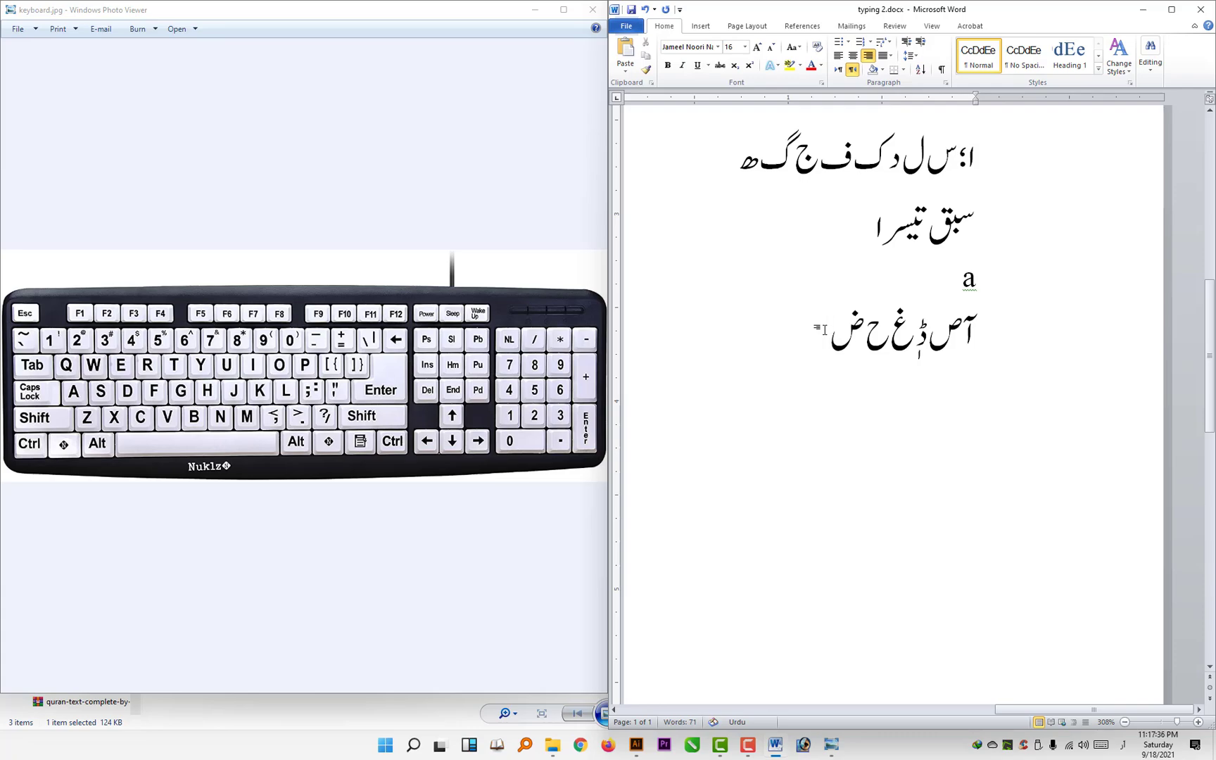
# Add خ to the end of the Urdu practice row and remove the trial marks entered after it
pyautogui.write('خ ء')
pyautogui.press('BackSpace')
pyautogui.press('Right')
pyautogui.write('ؒ')
pyautogui.press('BackSpace')
pyautogui.press('Left')
pyautogui.click(788, 318)
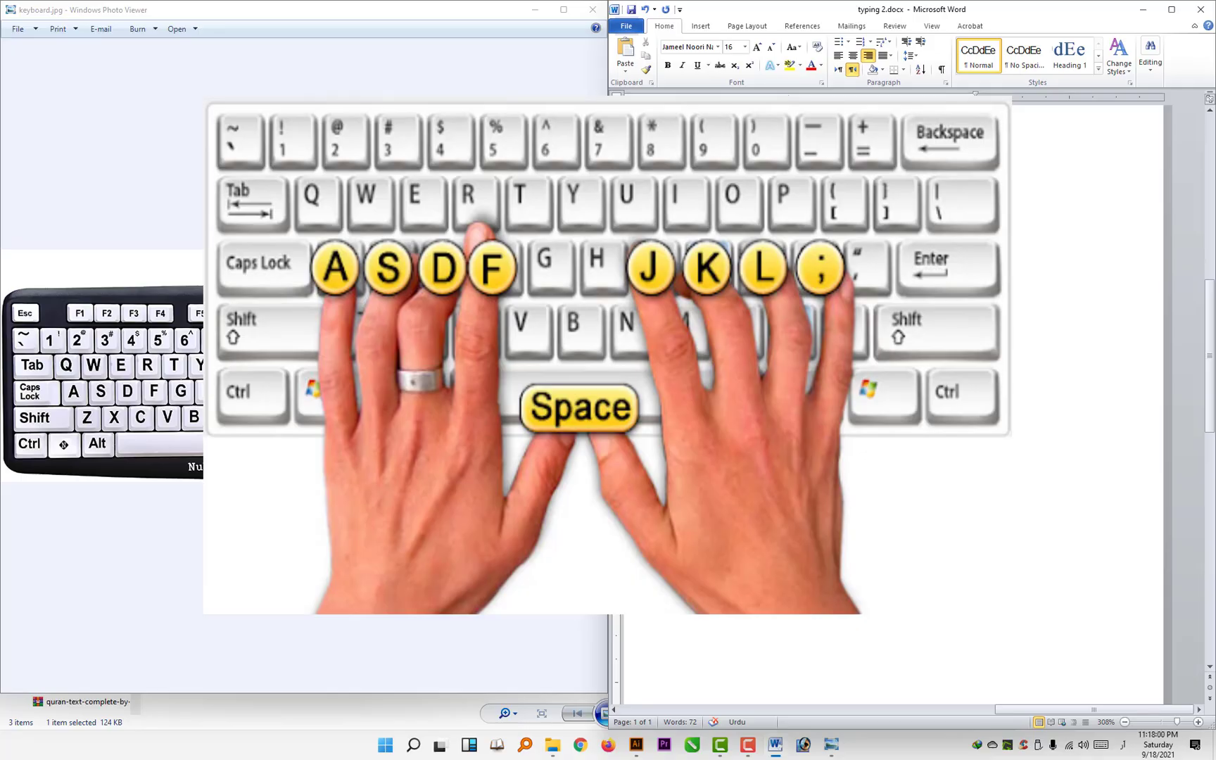
# Begin a second practice row with آ, view the keyboard picture full screen, and tile it back beside the document
pyautogui.write('آ')
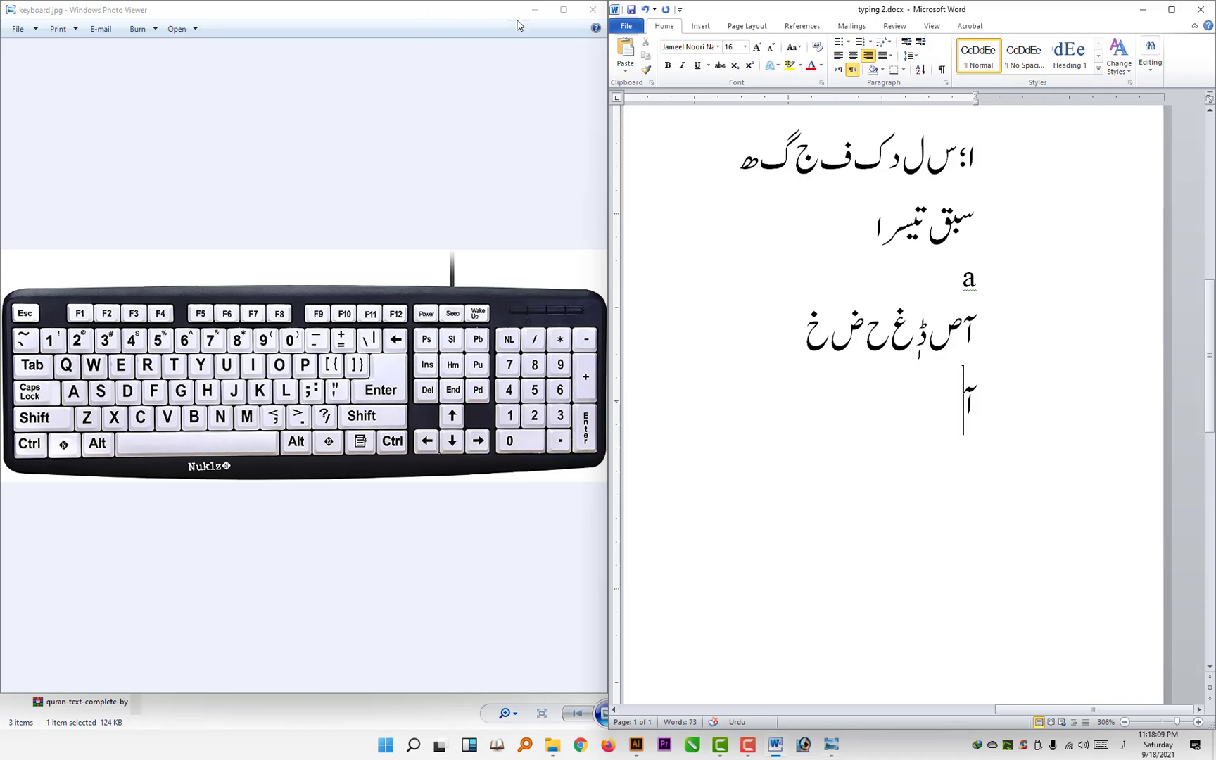
pyautogui.click(563, 9)
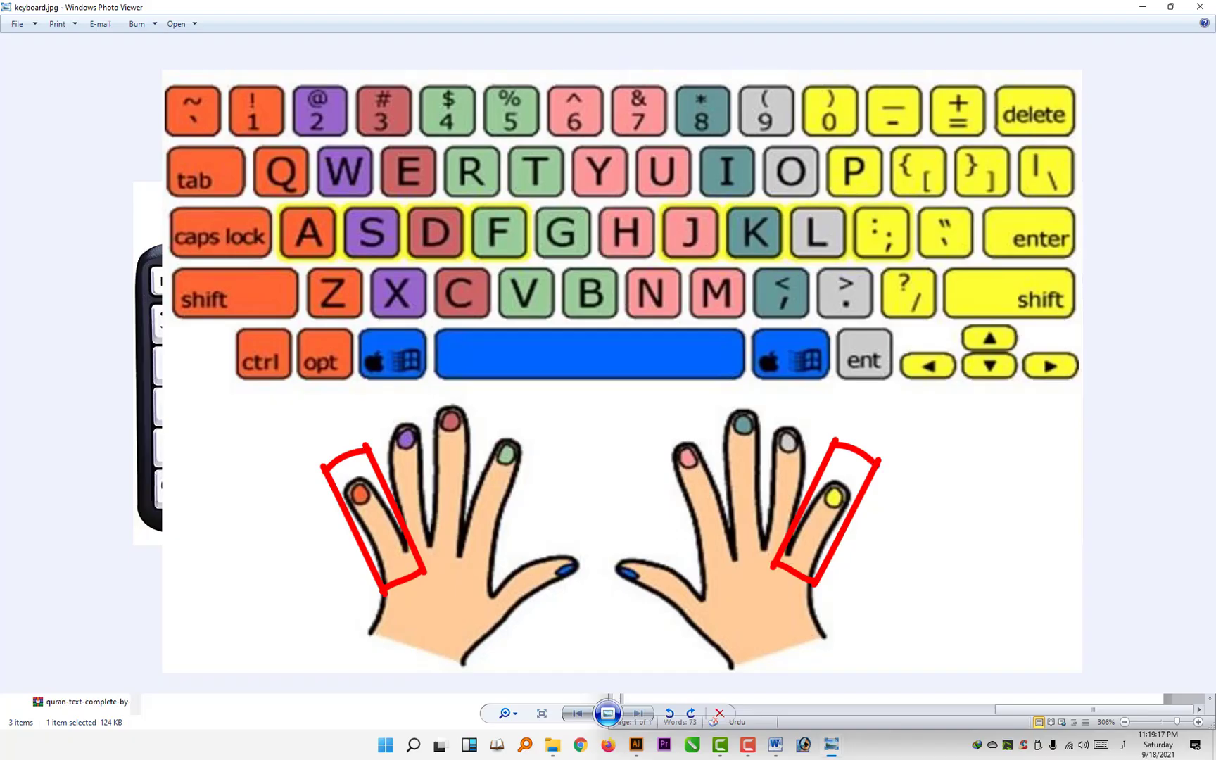
pyautogui.moveTo(964, 10); pyautogui.dragTo(1, 84)
pyautogui.click(875, 401)
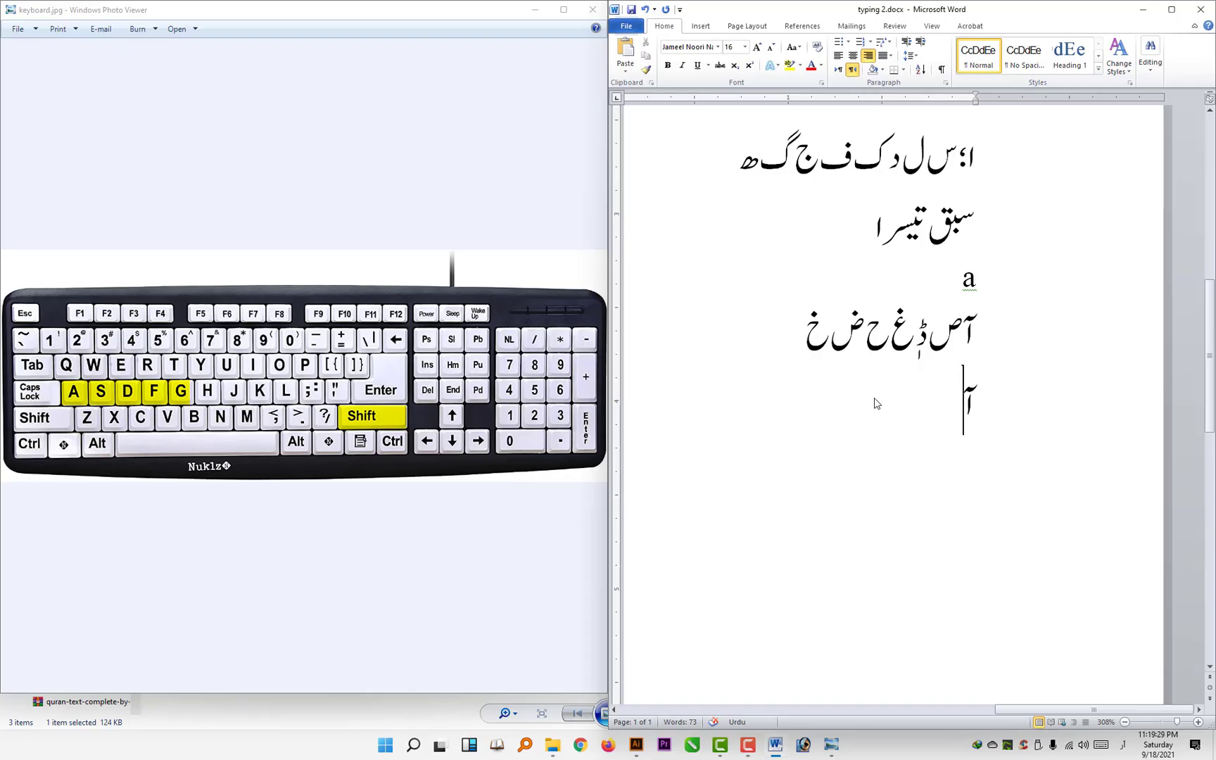
# Complete the second practice row with ص ڈ غ ح ض خ, the small superscript mark and a colon
pyautogui.write('ص ڈ')
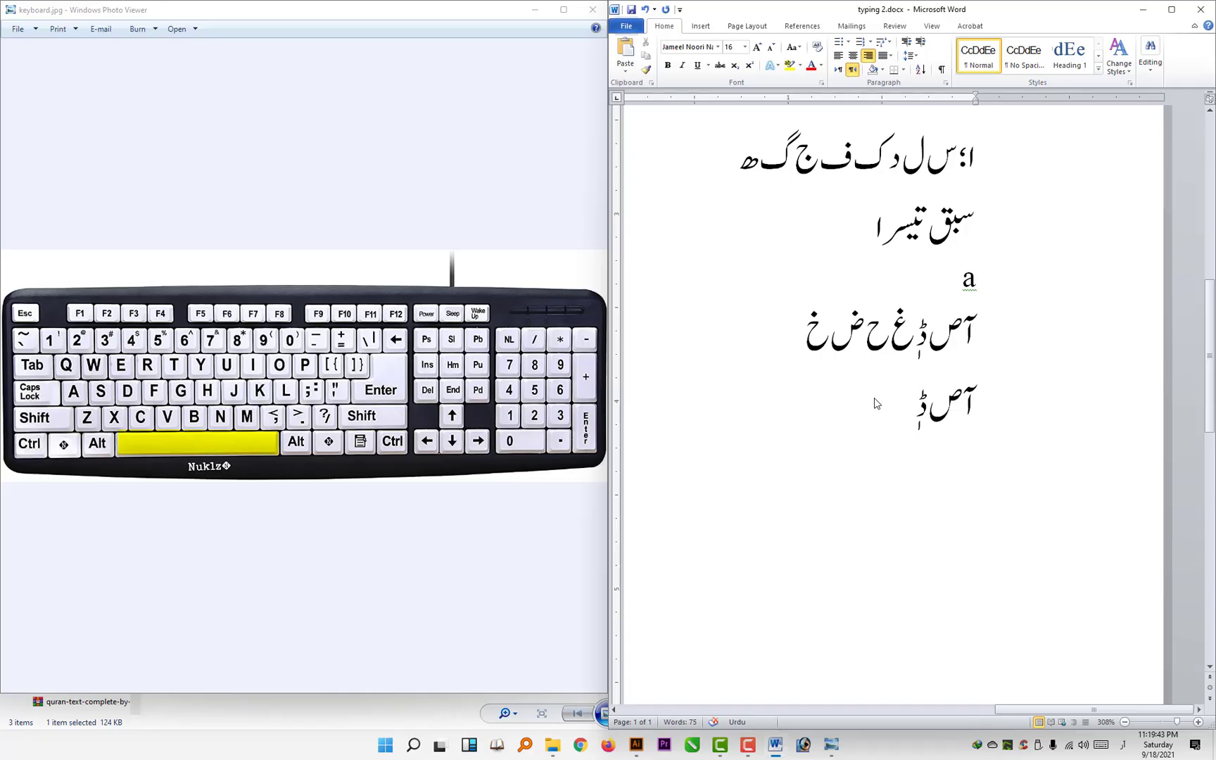
pyautogui.write('غ')
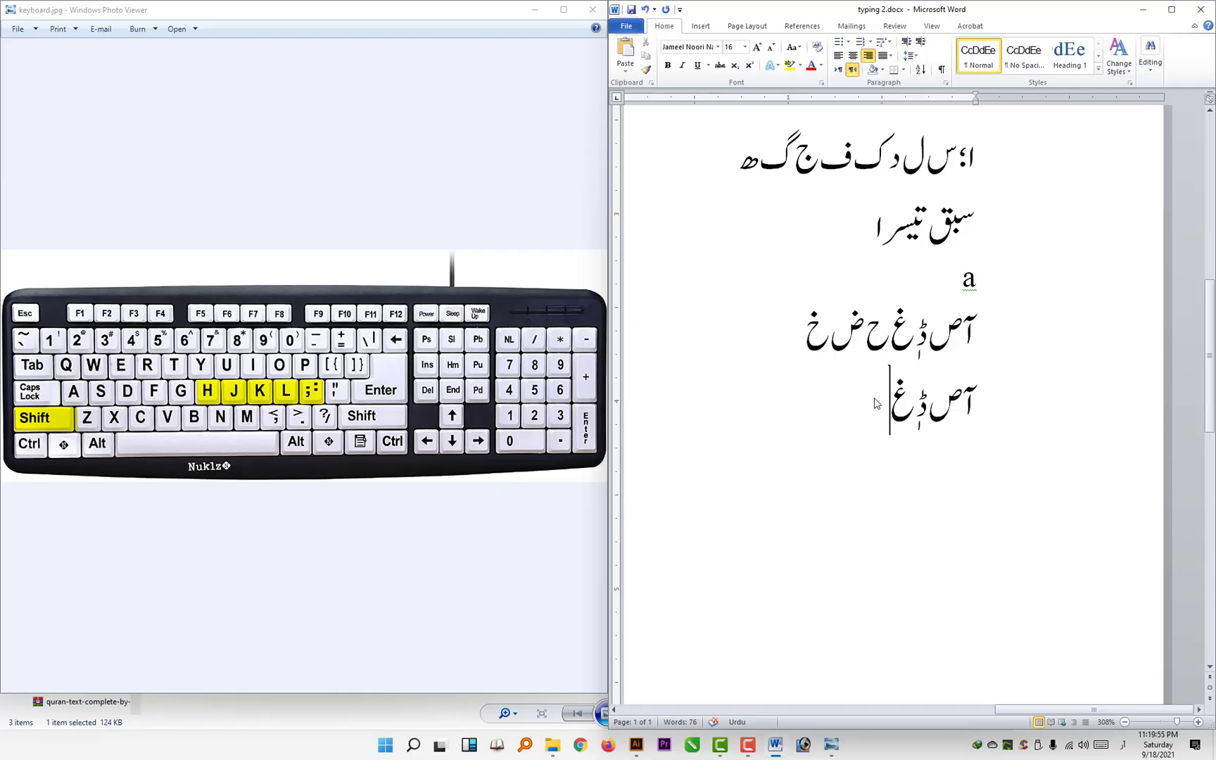
pyautogui.write('ح ض')
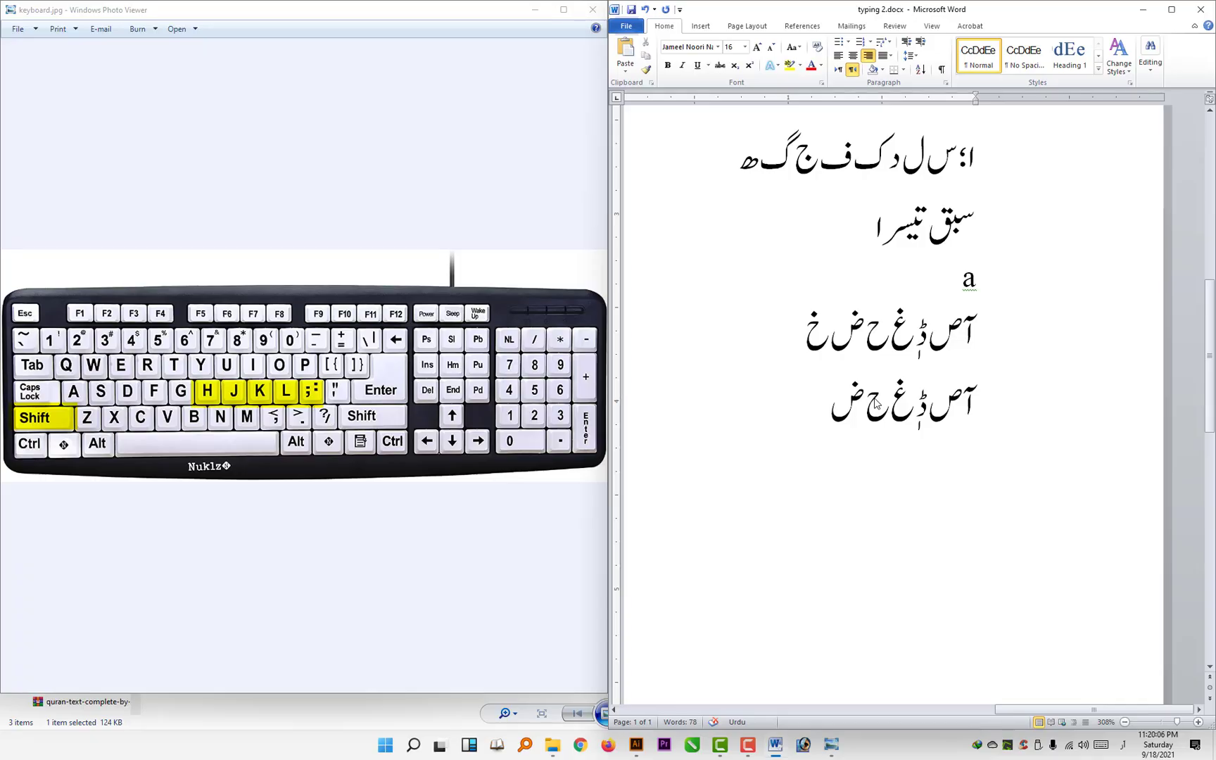
pyautogui.write(' خ ؔ:')
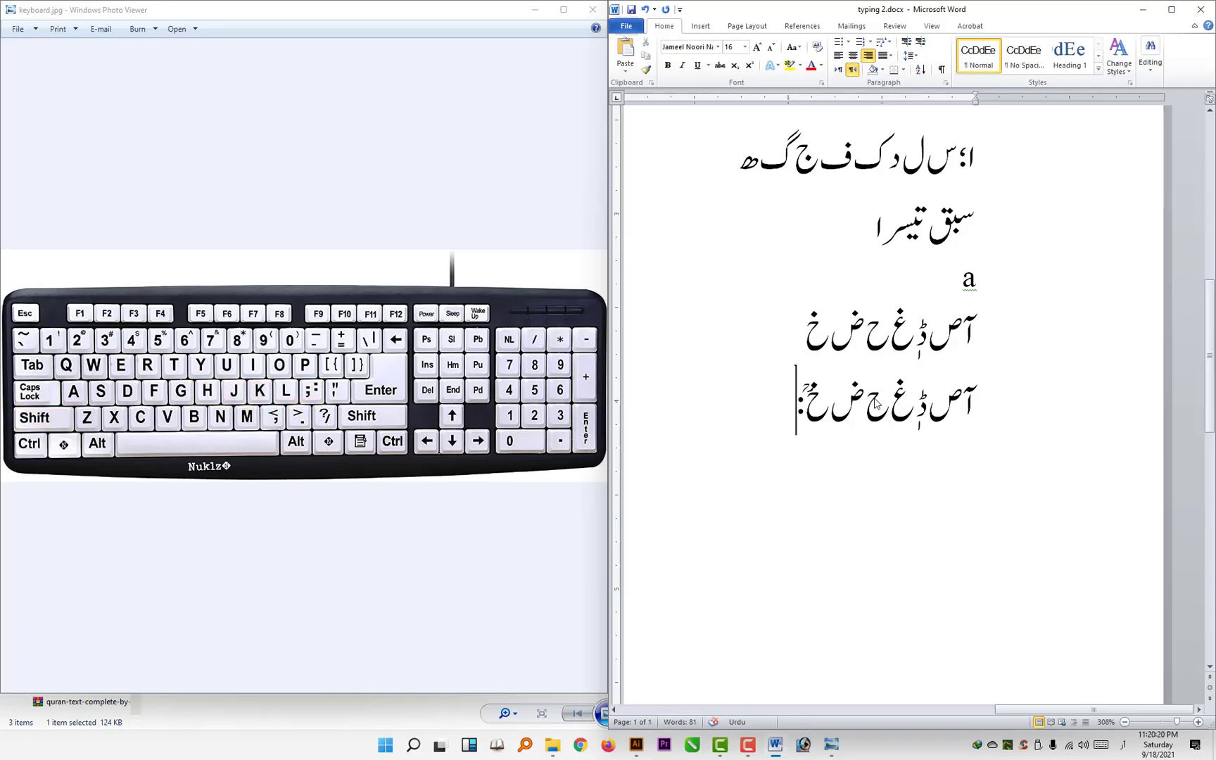
# Examine the keyboard picture at full screen, and minimise its window
pyautogui.click(416, 360)
pyautogui.click(564, 10)
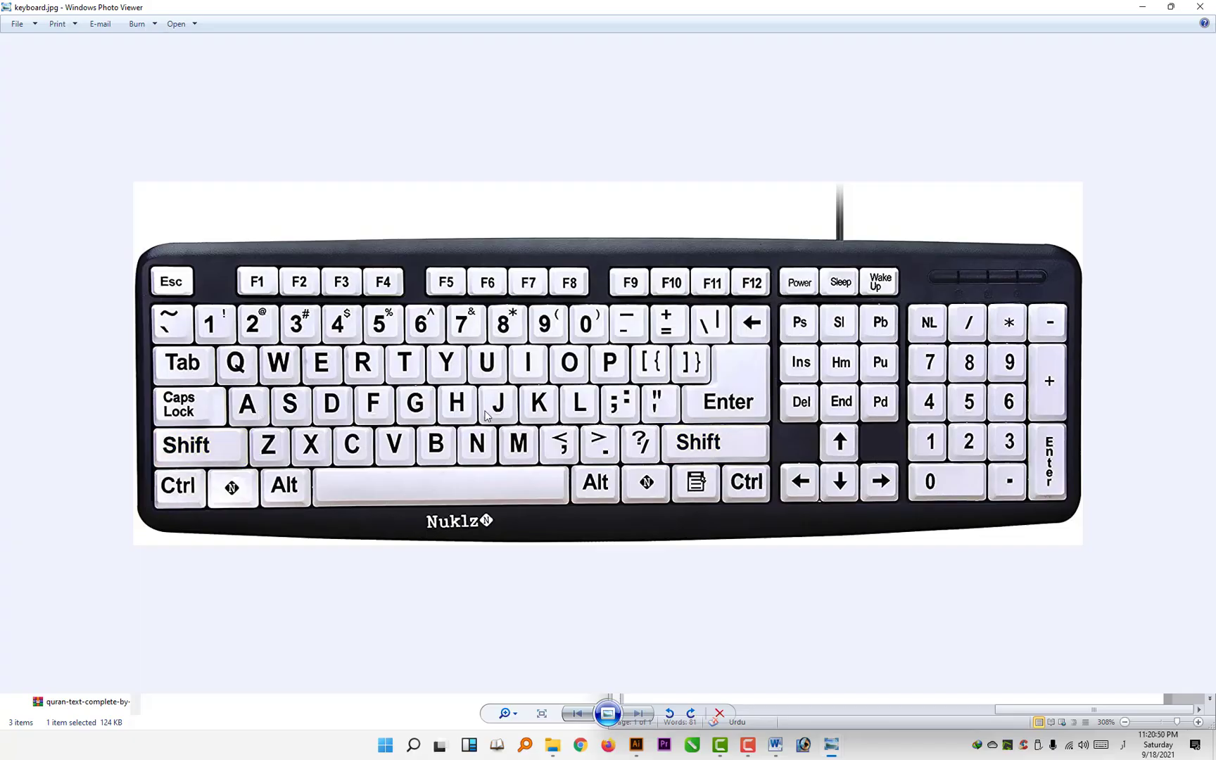
pyautogui.hotkey('alt', 'Tab')
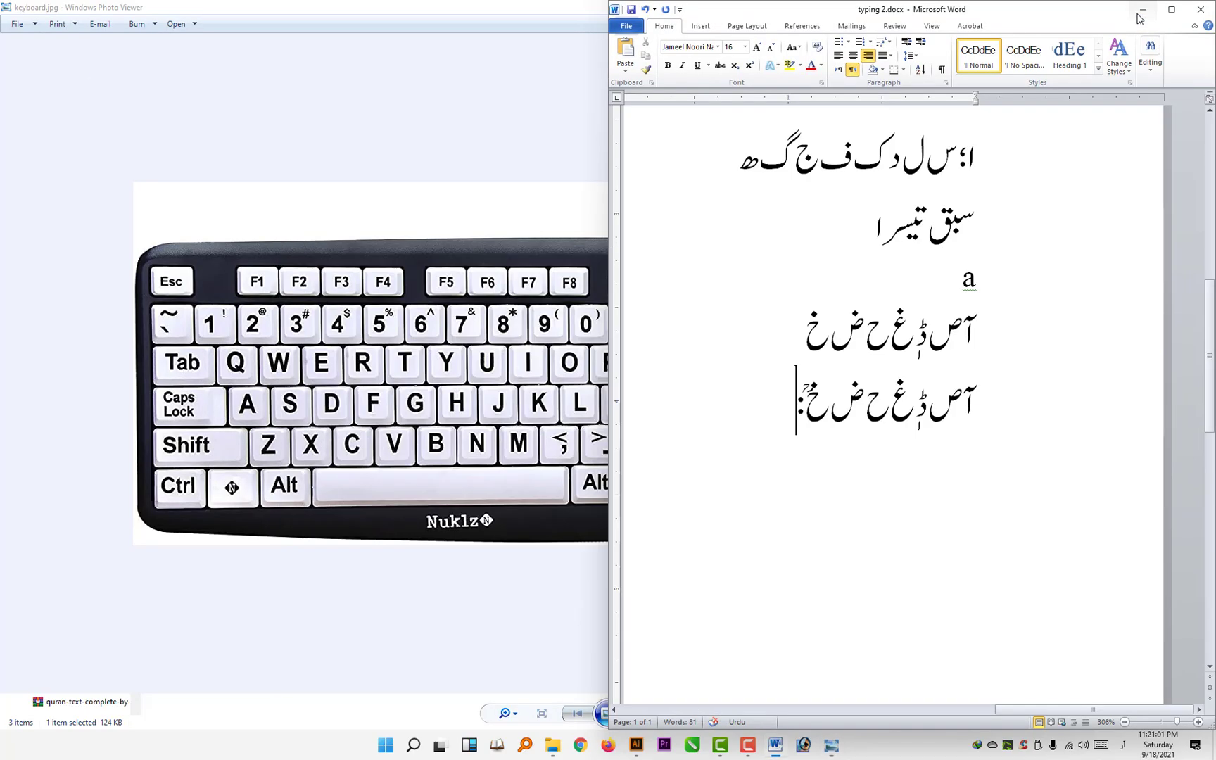
pyautogui.click(549, 239)
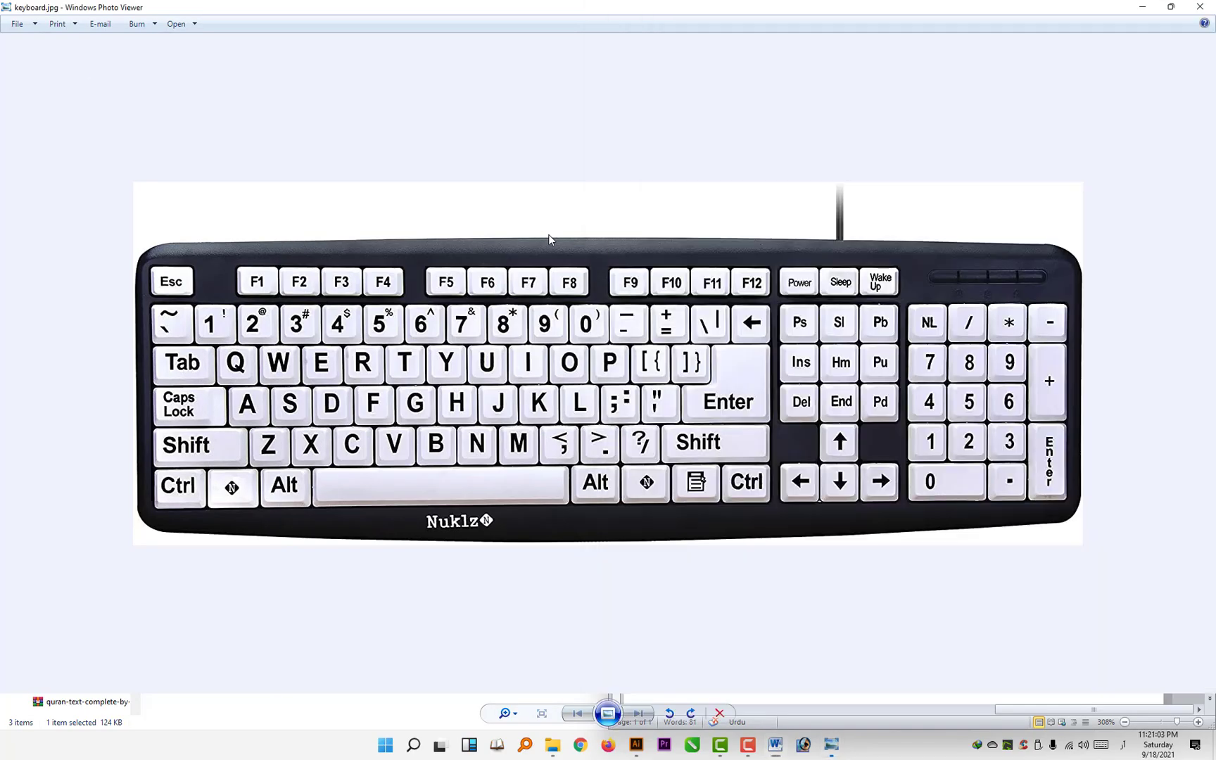
pyautogui.click(1144, 6)
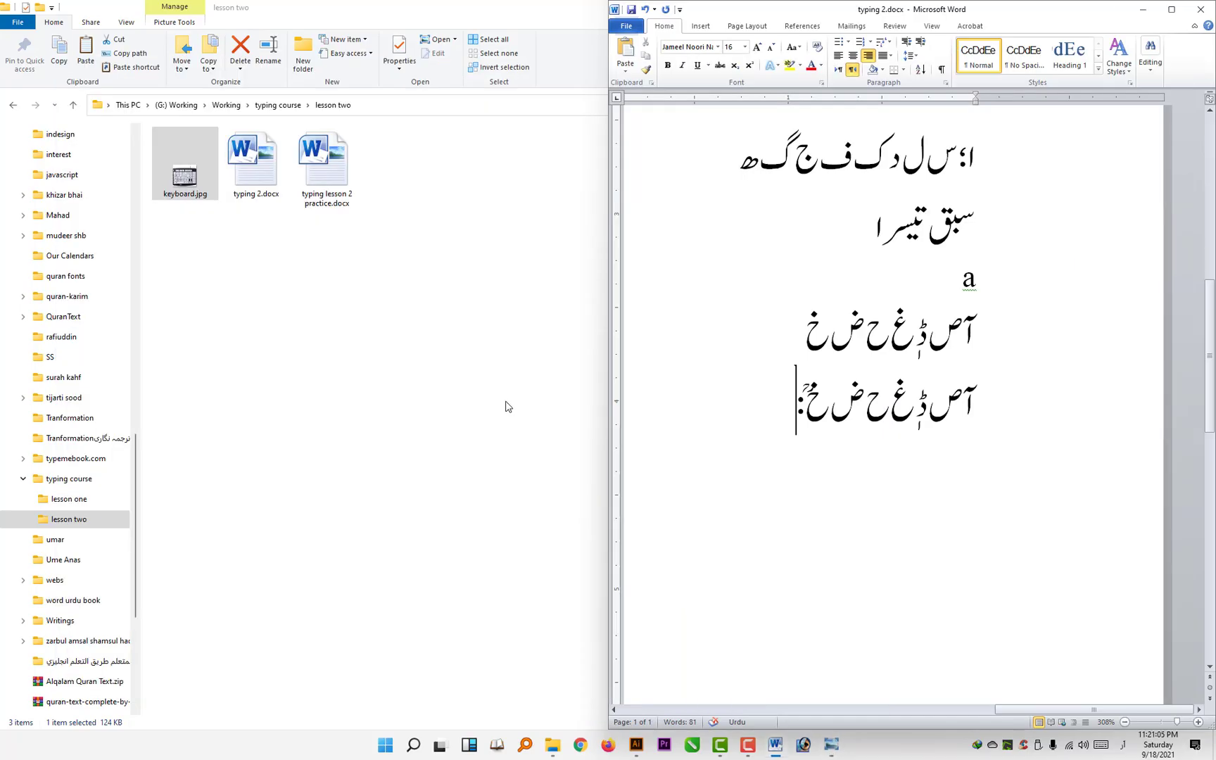
# Open Chrome in a maximised window and go to typemybook.com
pyautogui.click(579, 744)
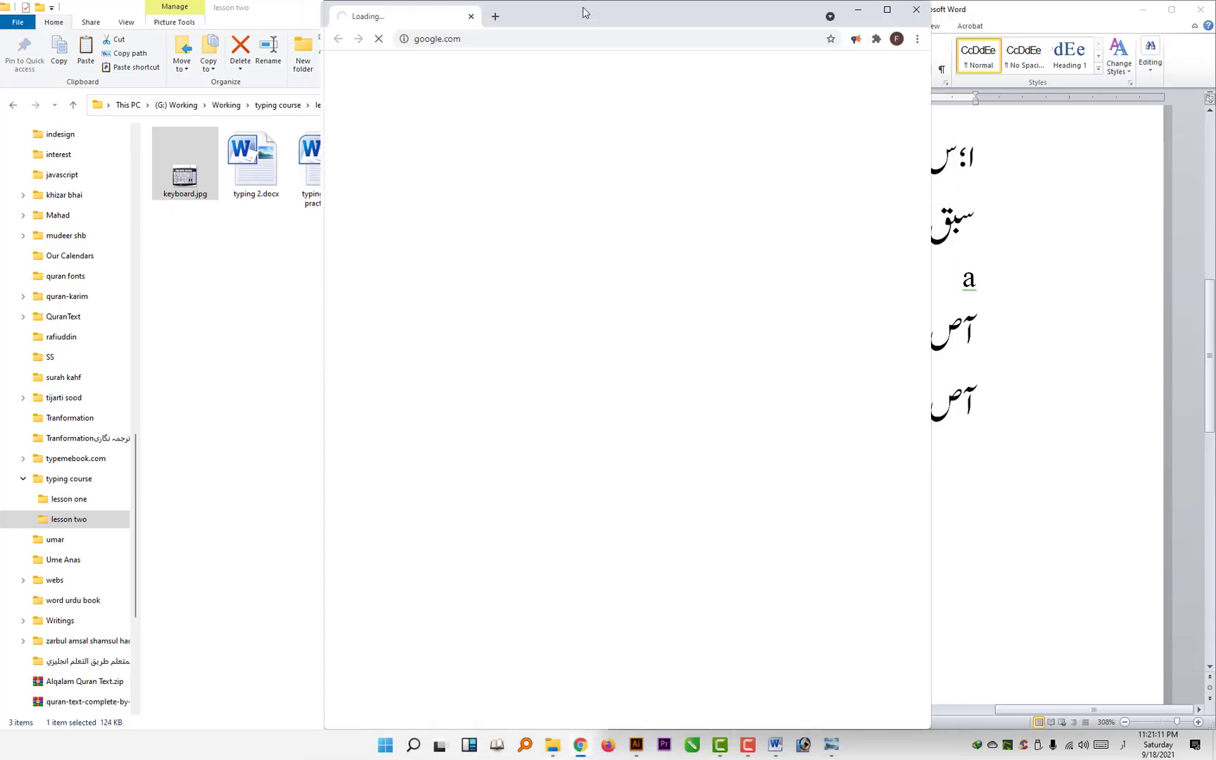
pyautogui.doubleClick(583, 12)
pyautogui.hotkey('ctrl', 'l')
pyautogui.write('ت')
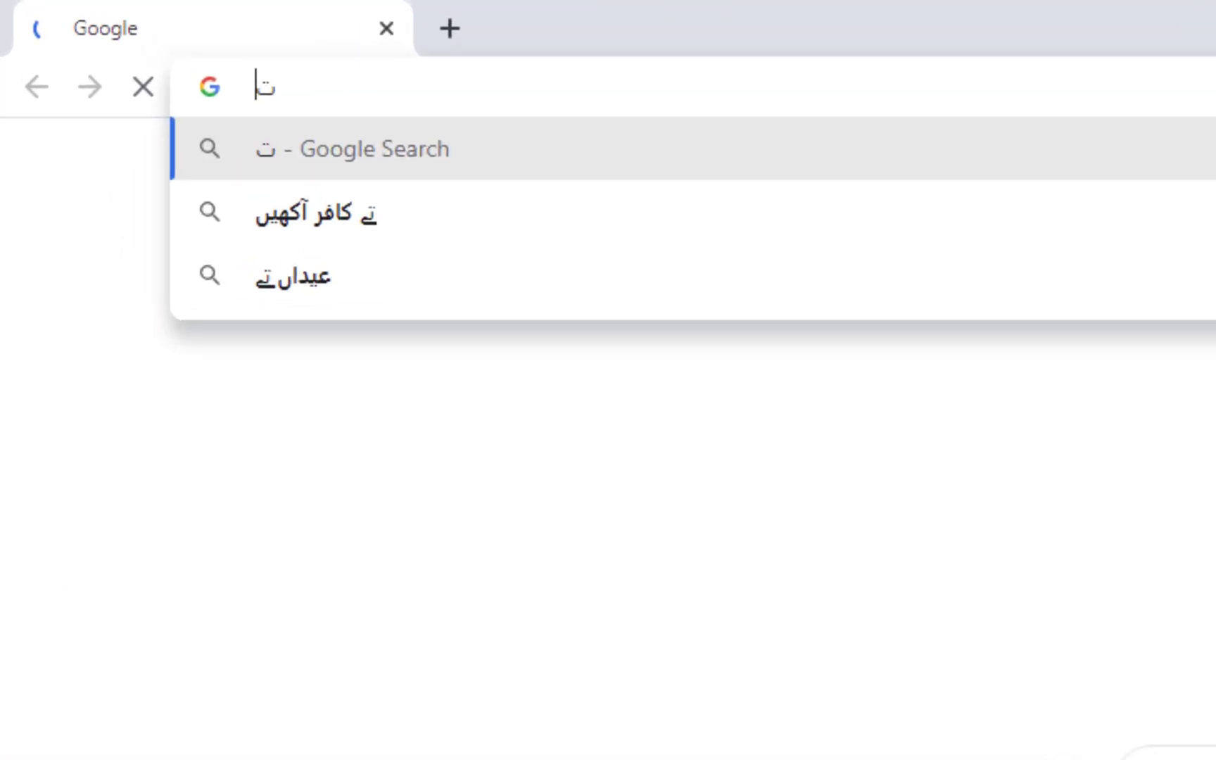
pyautogui.press('BackSpace')
pyautogui.write('typemybo')
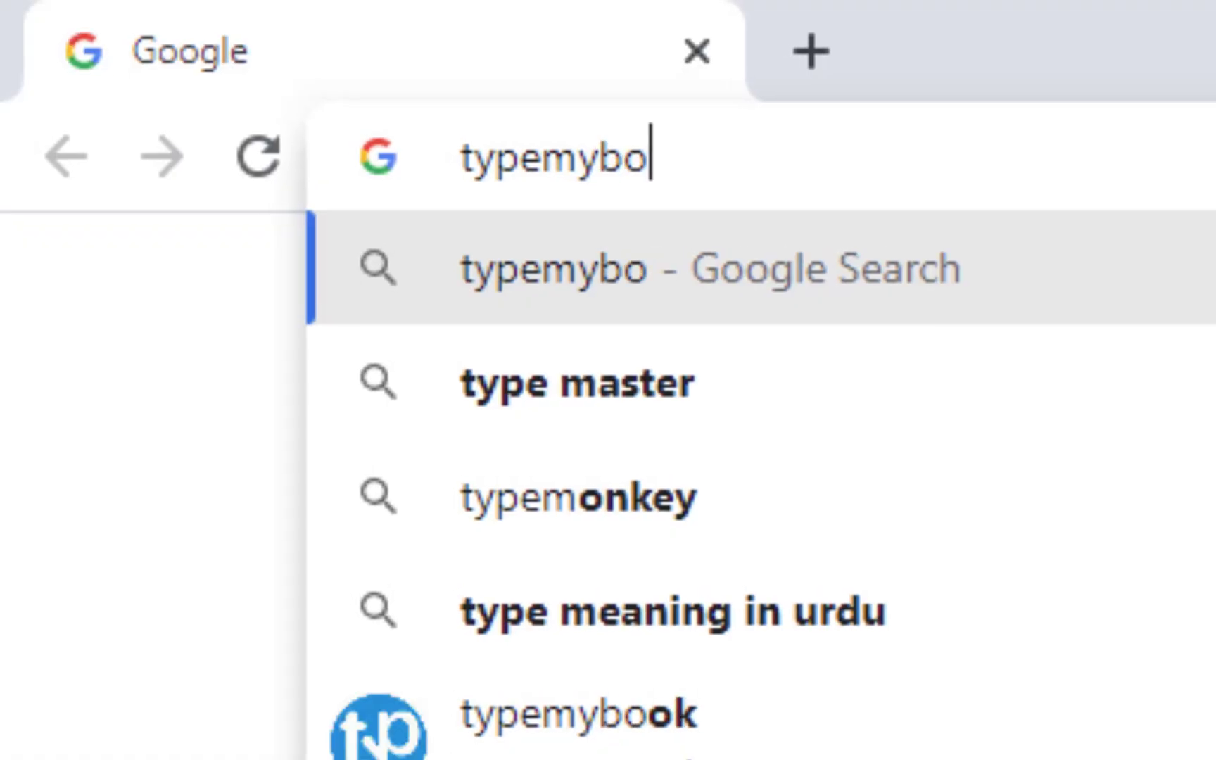
pyautogui.write('ok.com')
pyautogui.press('Return')
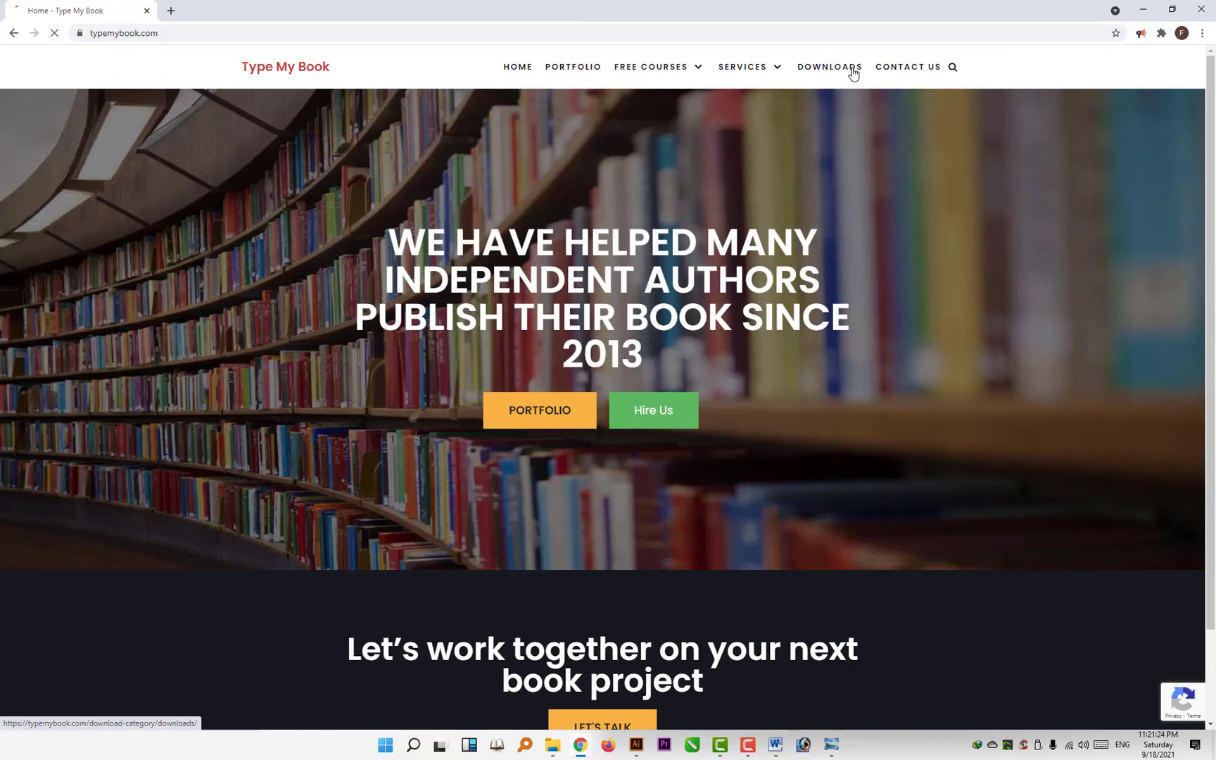
# Download the exercise file from the site's Downloads entry "Urdu Typing Complete Course Exercise File Download – Lesson 3"
pyautogui.click(850, 71)
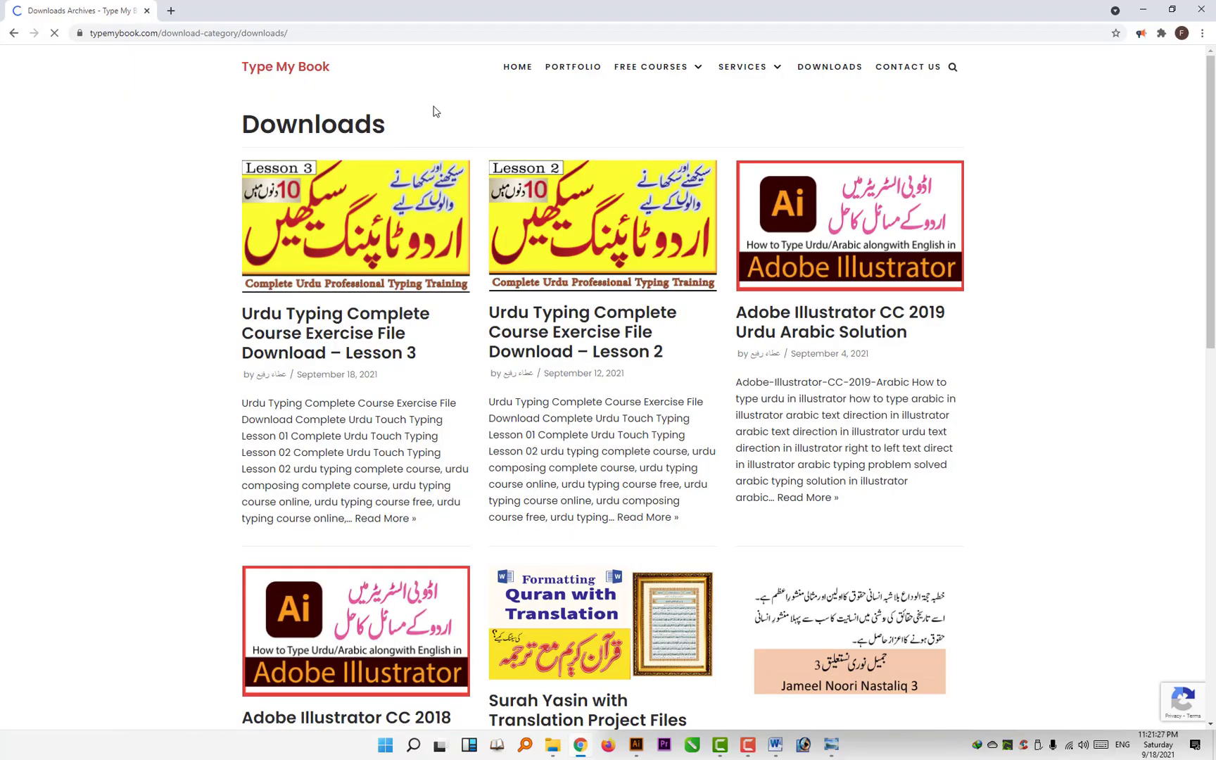
pyautogui.click(342, 322)
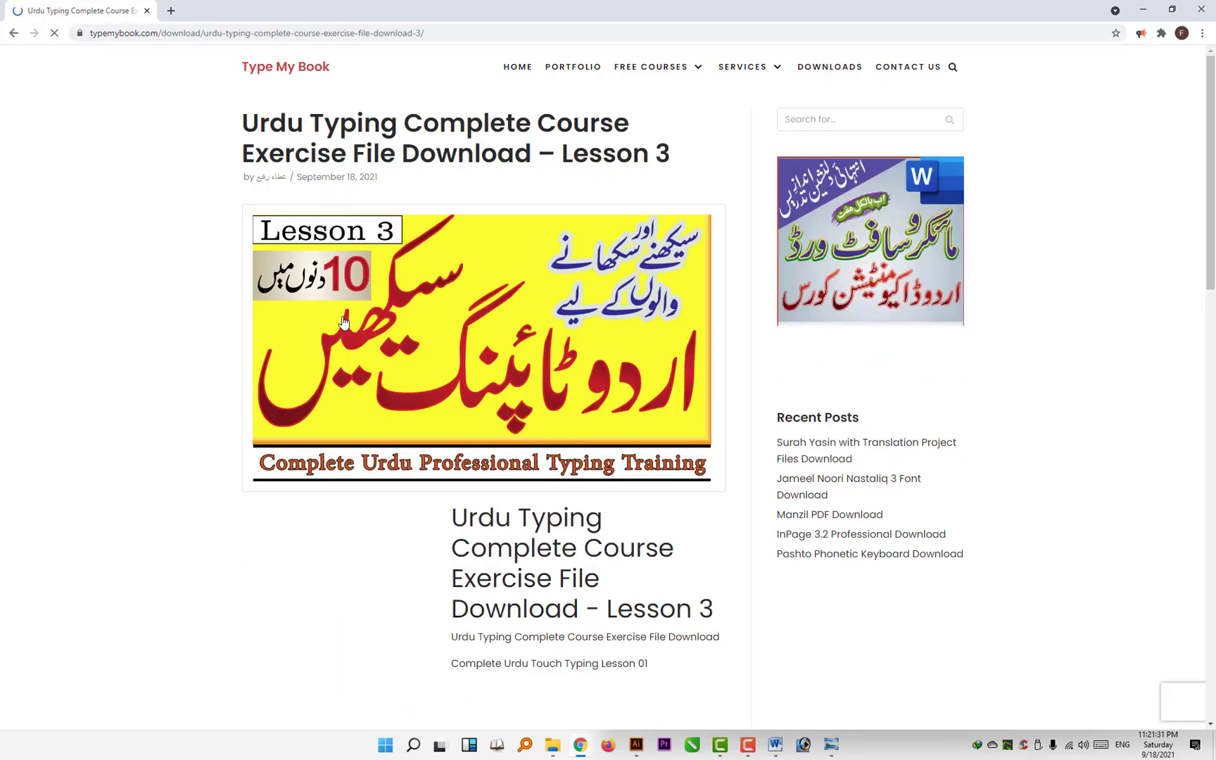
pyautogui.scroll(-10, 615, 223)
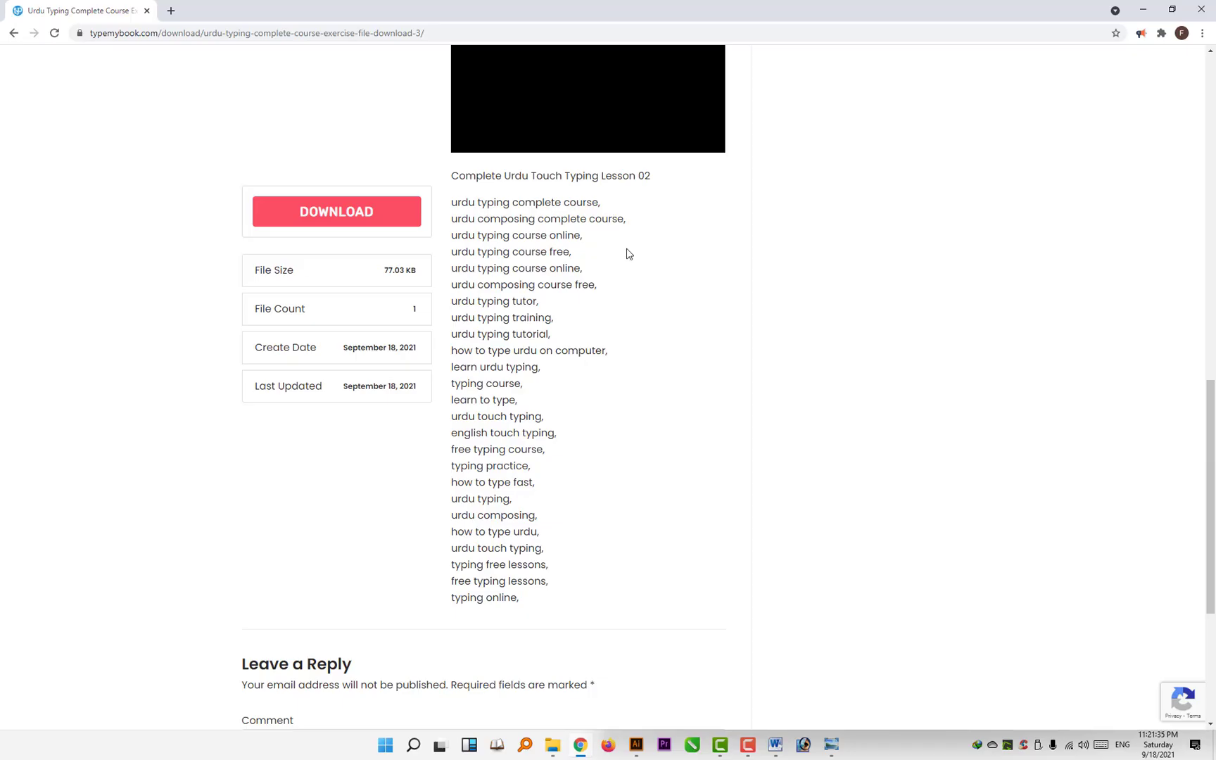
pyautogui.scroll(-1, 634, 261)
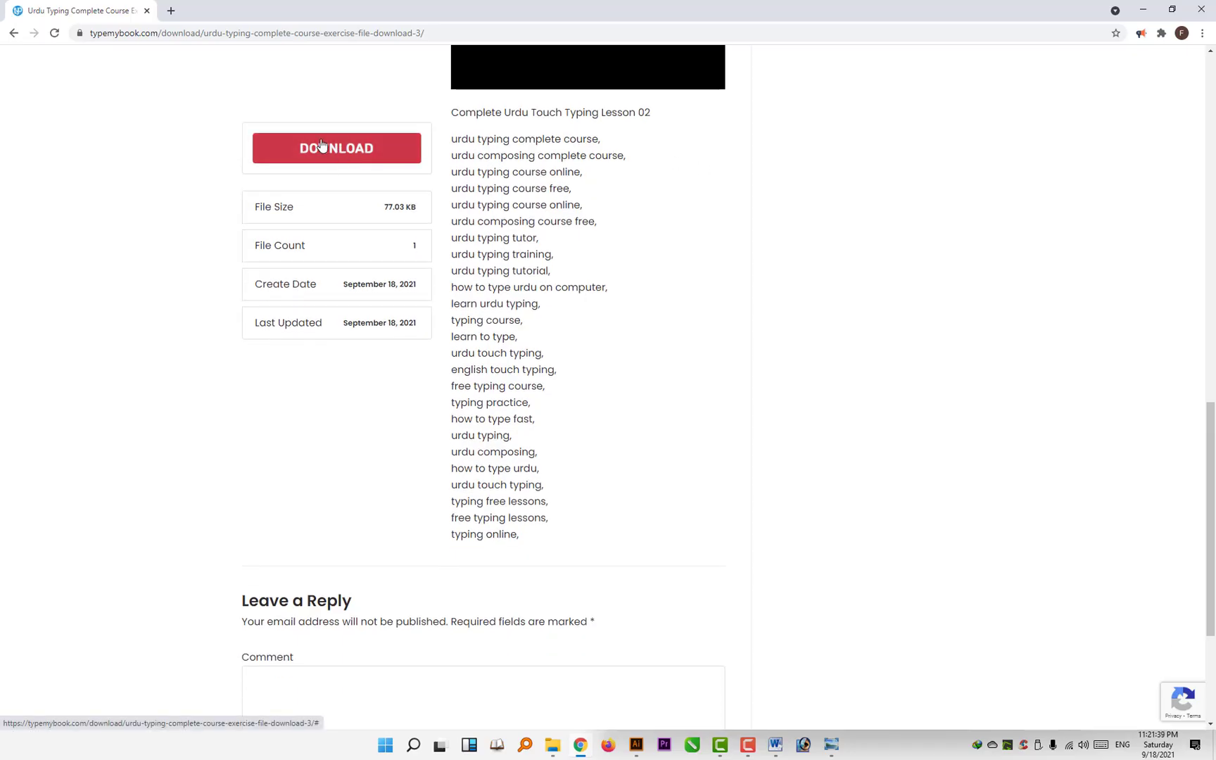
pyautogui.click(341, 161)
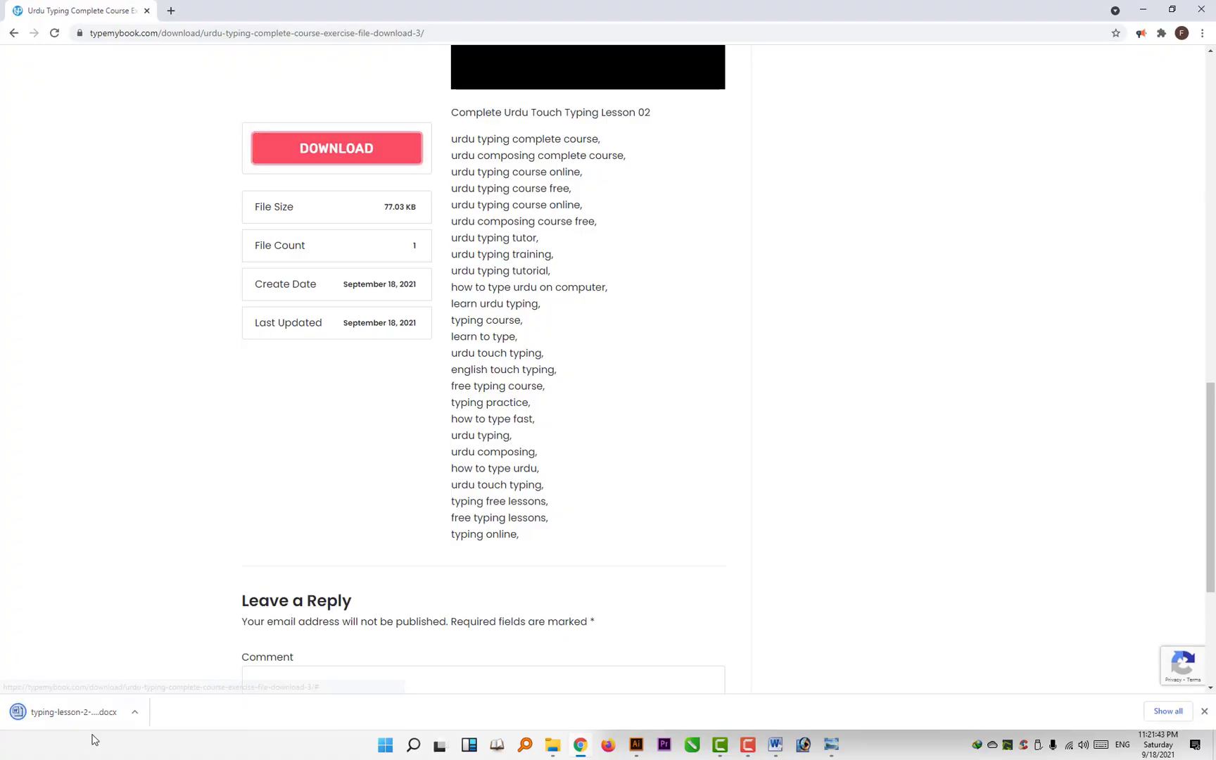
# Open the downloaded typing-lesson-2-practice.docx in Word and read its typing instructions down to the مرکبات کی مشق table
pyautogui.click(61, 713)
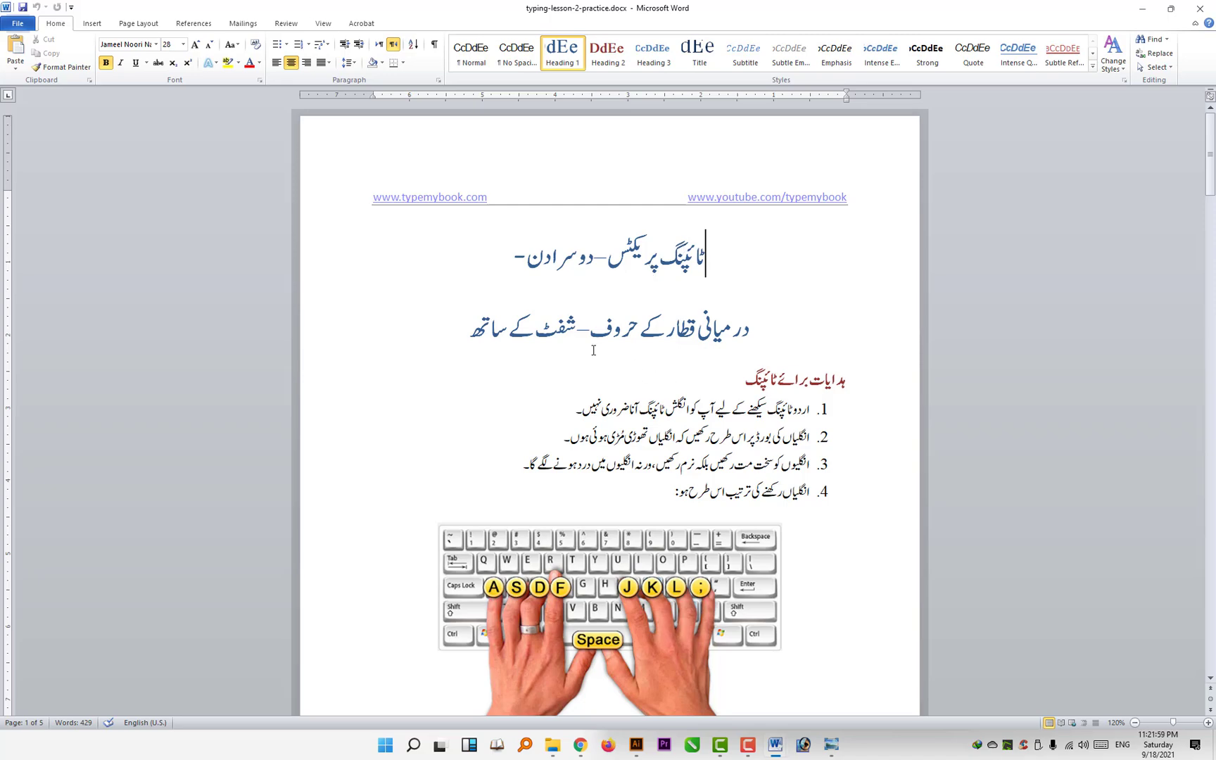
pyautogui.scroll(-1, 652, 365)
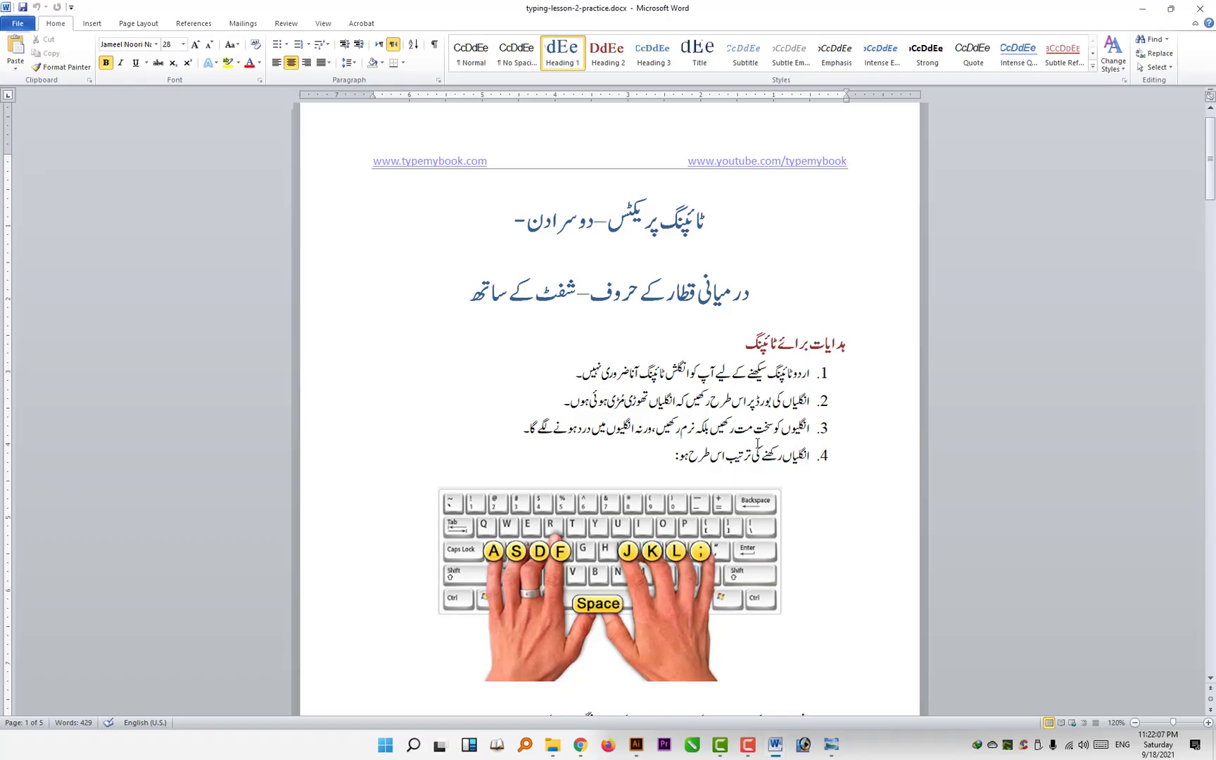
pyautogui.scroll(-4, 718, 357)
pyautogui.scroll(-9, 718, 358)
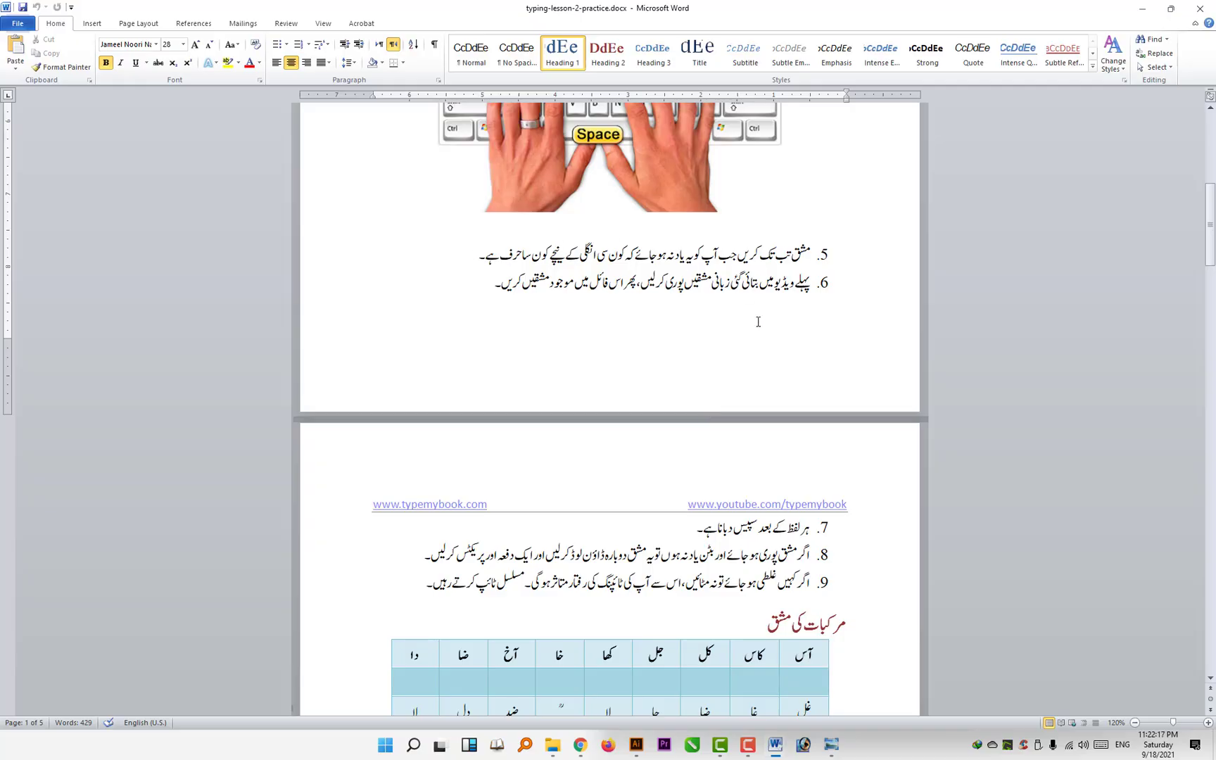
pyautogui.scroll(-11, 758, 322)
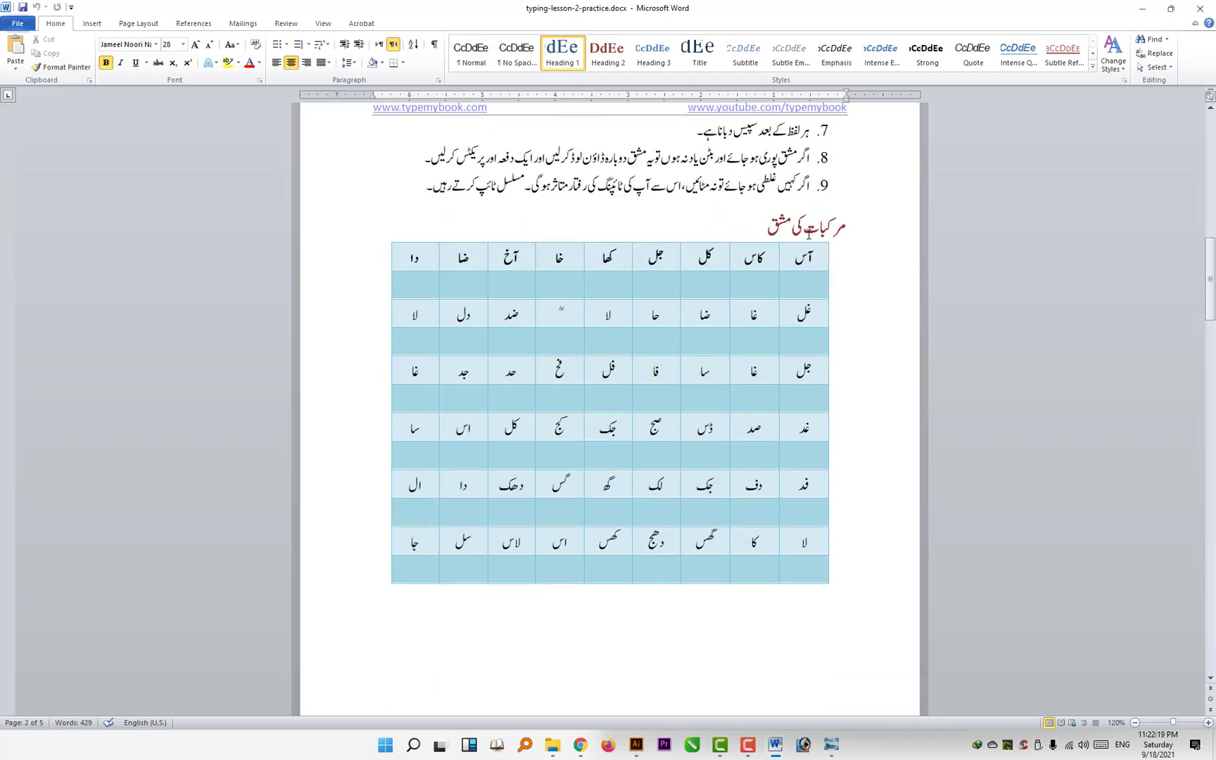
# Fill the empty cell under آس in the مرکبات کی مشق table with آس and move to the next cell
pyautogui.click(794, 272)
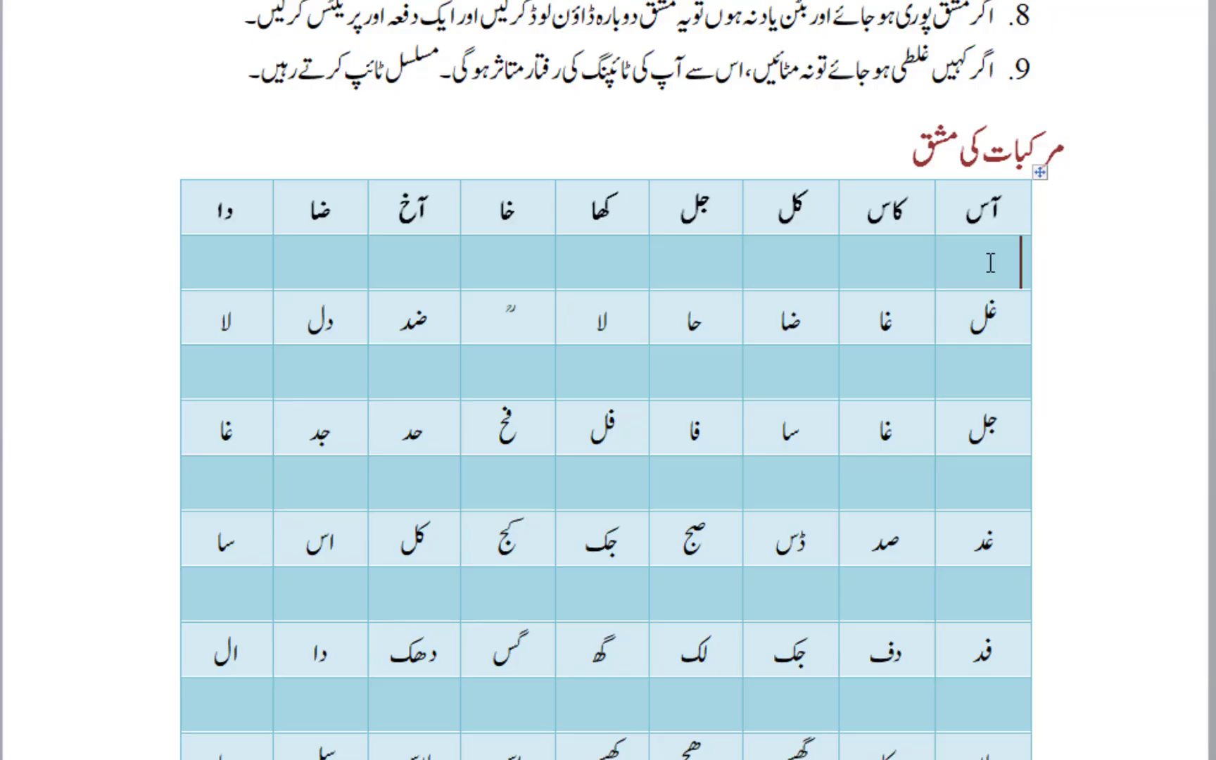
pyautogui.write('A')
pyautogui.press('BackSpace')
pyautogui.write('آس')
pyautogui.press('Tab')
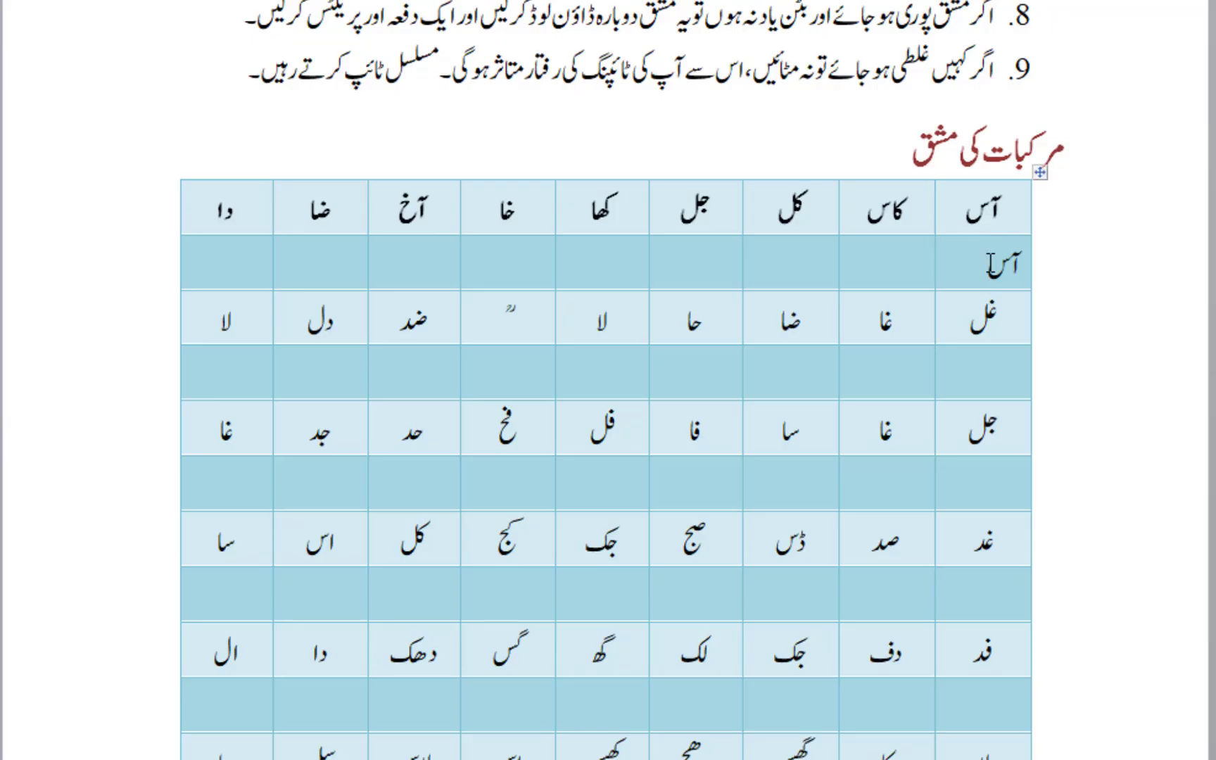